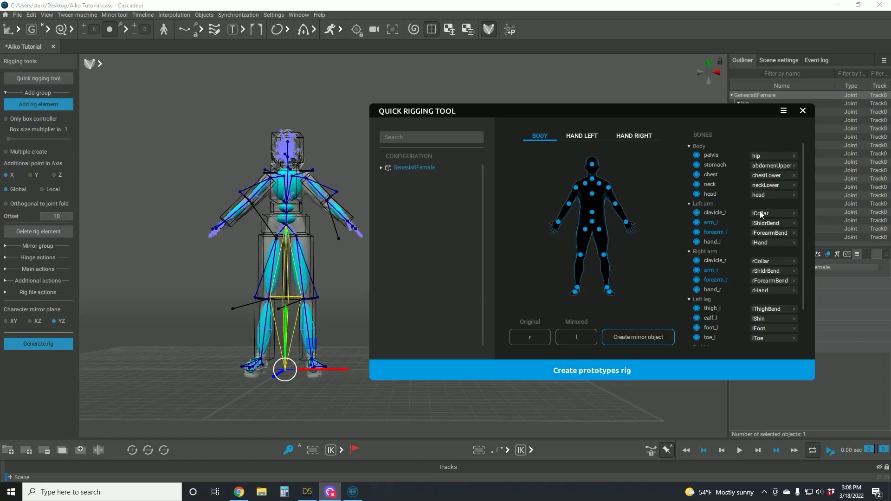
Review the Quick Rigging Tool's bone assignments, close the tool, and leave rigging mode with the character's rig generated.
scroll(762, 289, down, 3)
scroll(713, 293, up, 3)
click(803, 113)
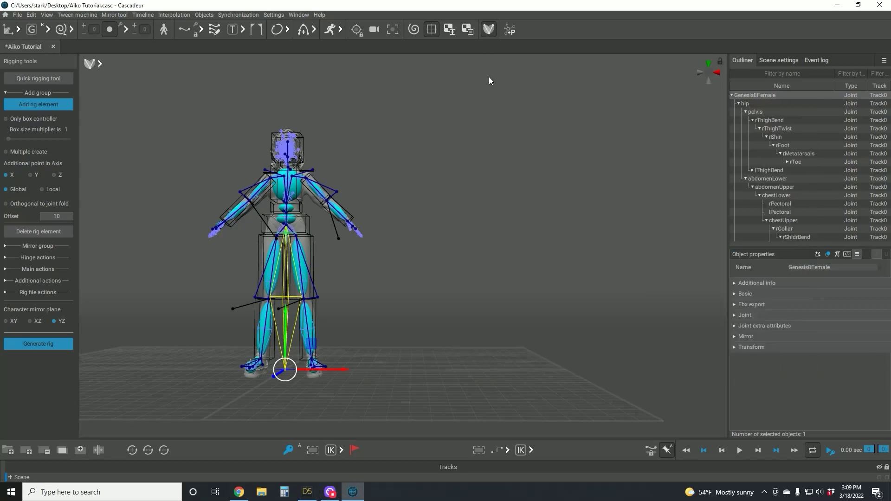
key(ctrl+r)
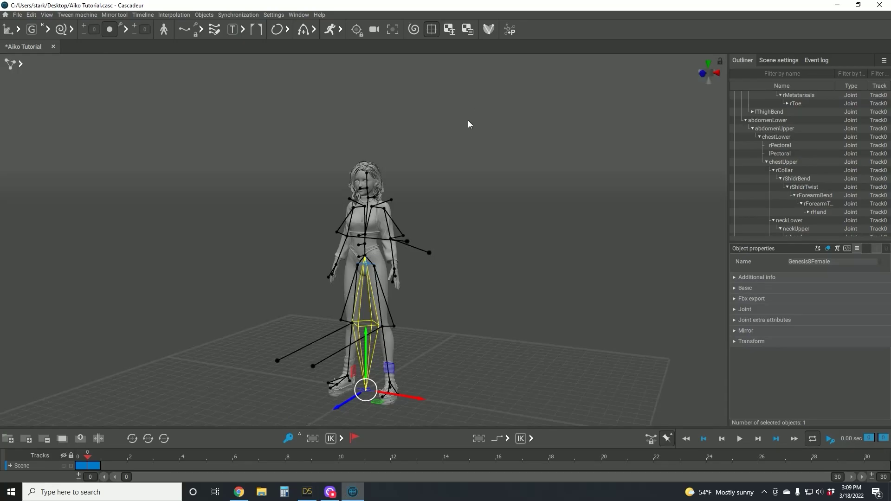
Expand the viewport mode selector and select the left shoulder's main point controller on the rigged character.
right_drag(415, 205, 509, 210)
click(14, 69)
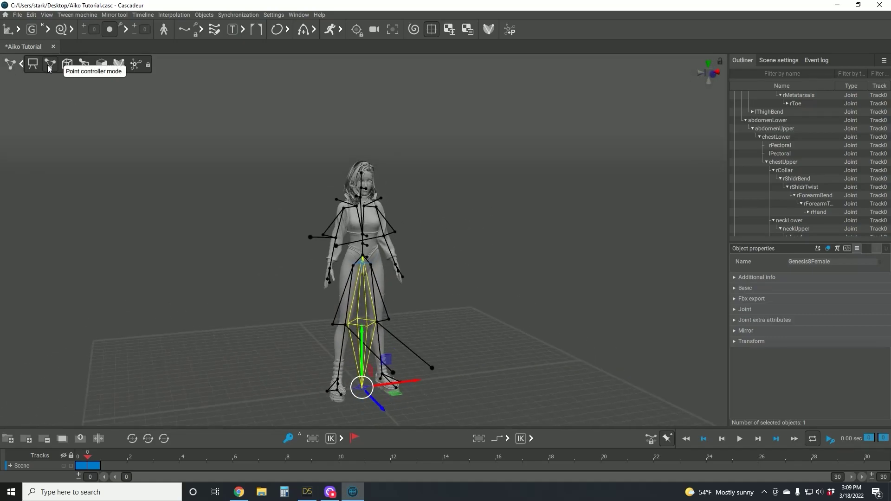
click(433, 194)
right_drag(433, 194, 385, 211)
click(381, 207)
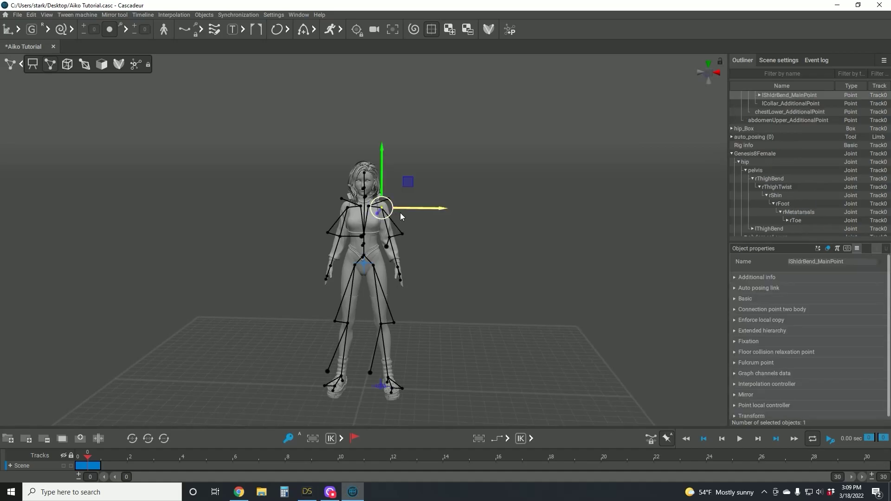
click(479, 207)
right_drag(479, 207, 401, 278)
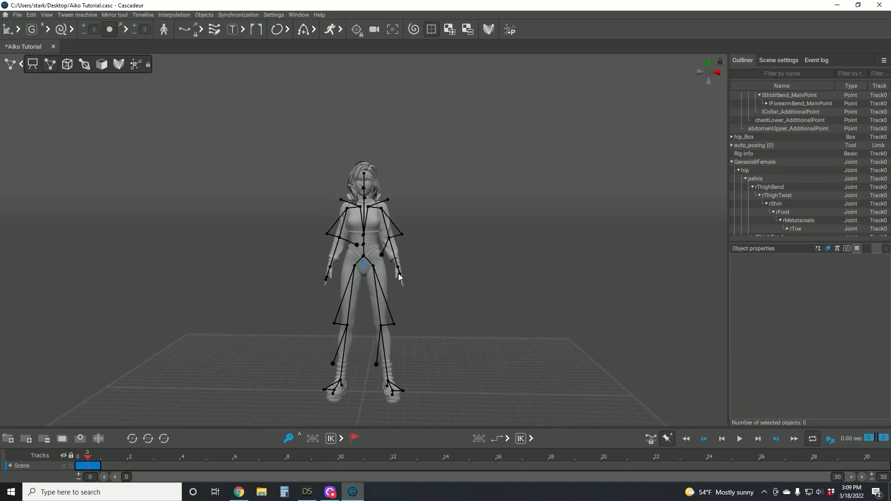
Try rotating the whole left arm chain from the shoulder with the Rotate tool.
double_click(382, 207)
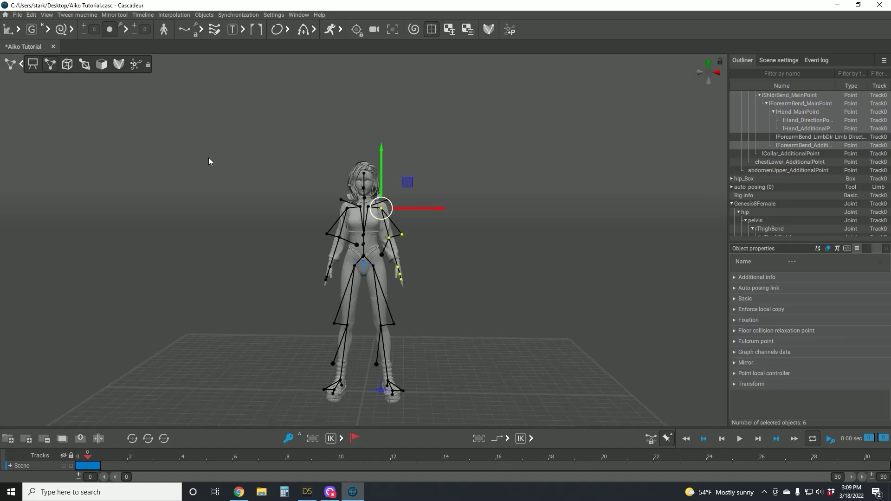
click(18, 30)
click(65, 29)
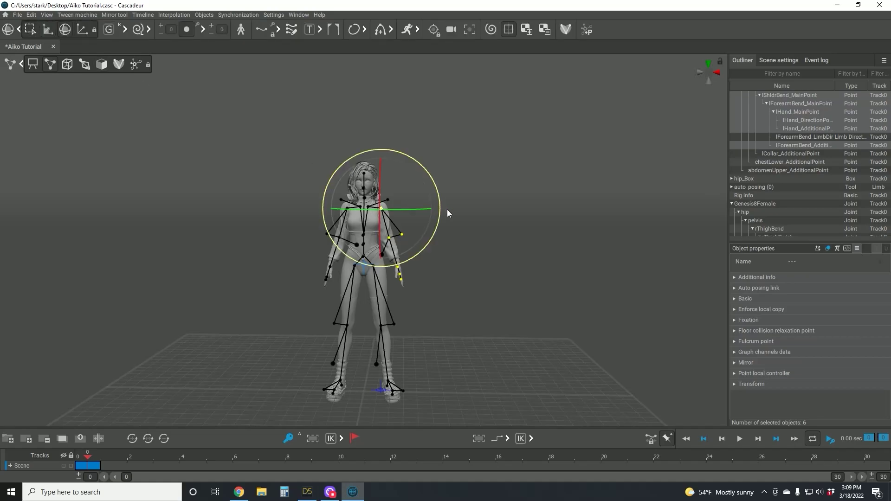
mouse_move(440, 205)
mouse_down()
mouse_move(455, 158)
mouse_move(452, 205)
mouse_up()
click(500, 208)
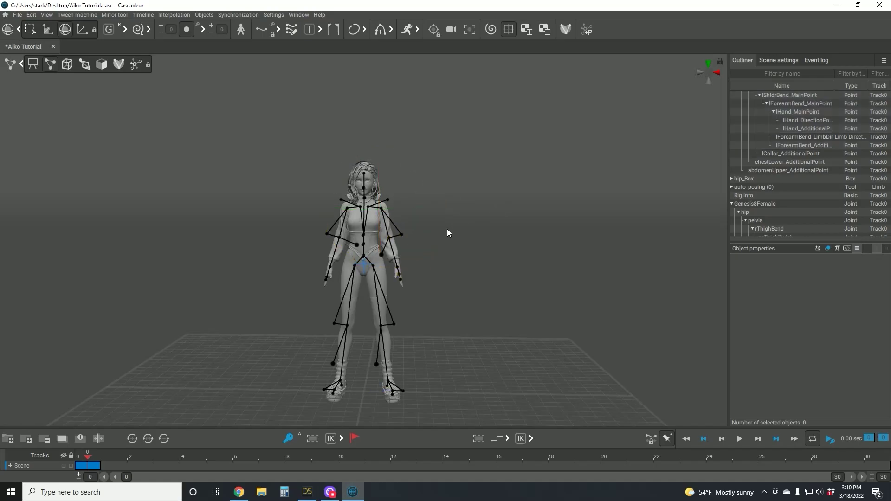
Create auto-posing controllers for the character and switch the viewport to auto-posing mode.
right_drag(442, 238, 451, 209)
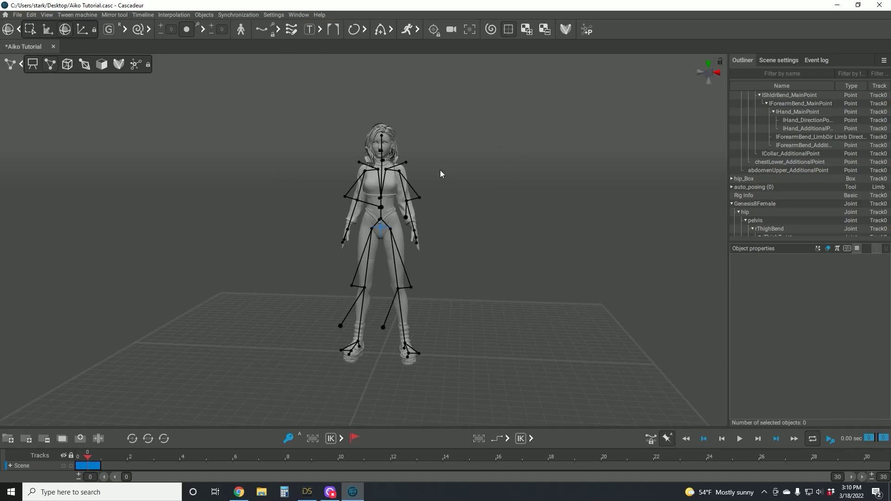
click(587, 33)
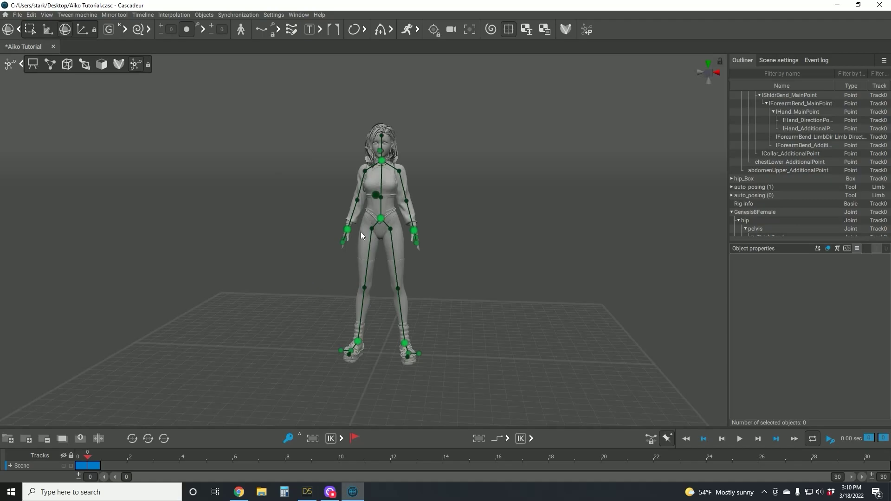
right_drag(457, 240, 439, 202)
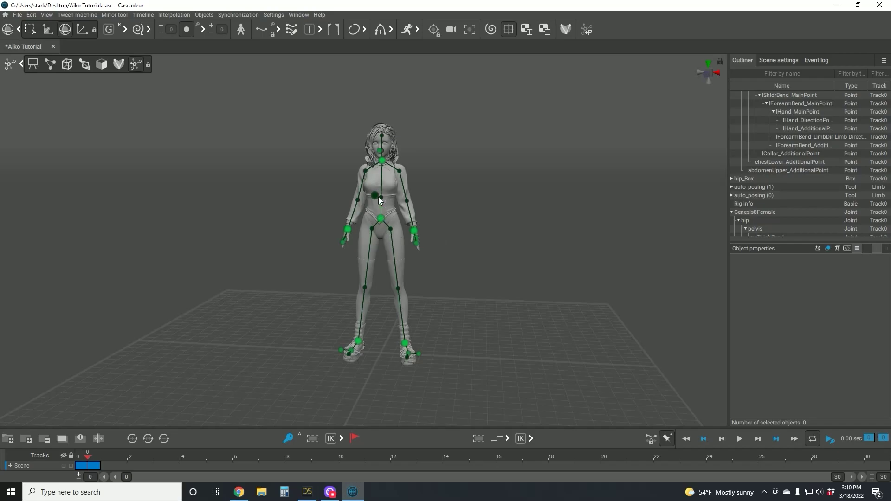
right_drag(459, 229, 480, 223)
Try moving the left foot's main auto-posing controller with the Move tool.
click(404, 344)
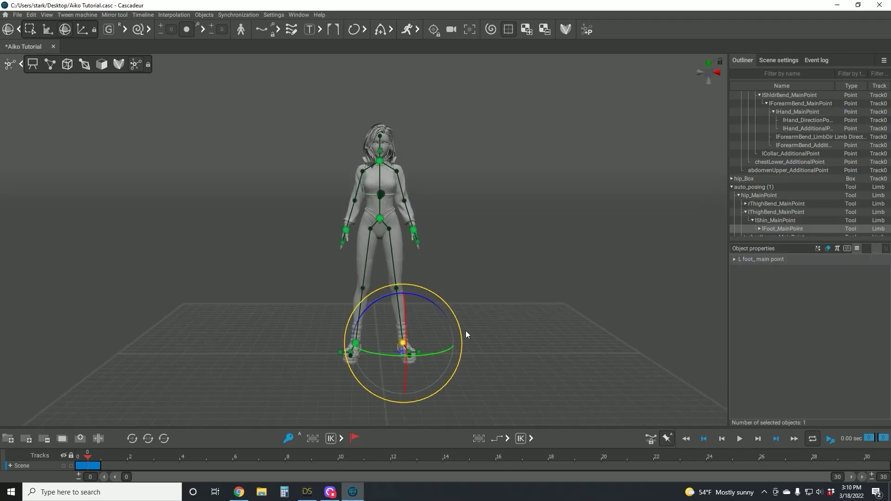
click(485, 316)
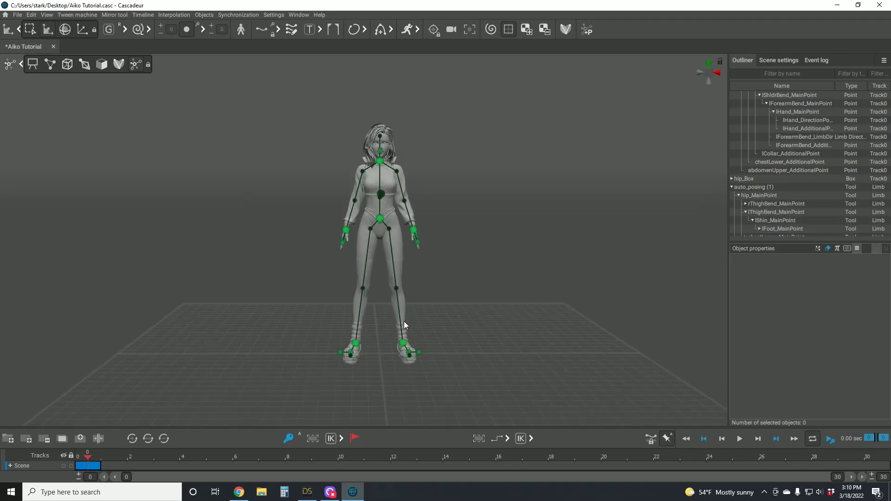
click(404, 344)
right_drag(482, 306, 398, 298)
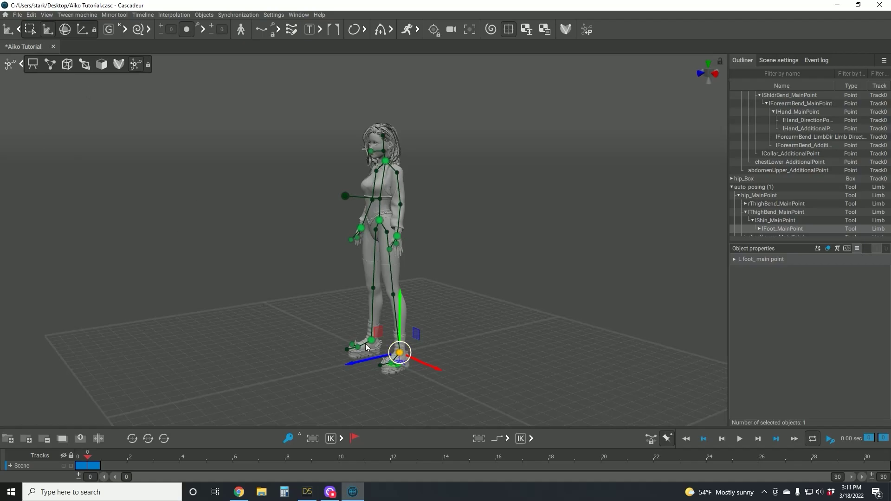
mouse_move(400, 353)
mouse_down()
mouse_move(369, 342)
mouse_move(363, 326)
mouse_move(382, 309)
mouse_move(427, 310)
mouse_move(421, 330)
mouse_move(374, 276)
mouse_move(441, 279)
mouse_move(441, 309)
mouse_move(379, 292)
mouse_move(404, 271)
mouse_move(443, 308)
mouse_move(386, 325)
mouse_move(402, 284)
mouse_move(444, 297)
mouse_move(378, 324)
mouse_move(392, 285)
mouse_move(430, 326)
mouse_move(431, 346)
mouse_move(445, 309)
mouse_move(397, 299)
mouse_move(351, 318)
mouse_move(352, 346)
mouse_move(362, 325)
mouse_move(413, 315)
mouse_move(434, 328)
mouse_move(425, 299)
mouse_move(398, 292)
mouse_move(366, 332)
mouse_move(411, 316)
mouse_move(428, 340)
mouse_move(420, 311)
mouse_move(374, 321)
mouse_move(372, 342)
mouse_move(433, 328)
mouse_move(427, 300)
mouse_move(434, 337)
mouse_move(432, 314)
mouse_move(389, 293)
mouse_move(305, 288)
mouse_move(285, 319)
mouse_move(404, 330)
mouse_move(403, 356)
mouse_up()
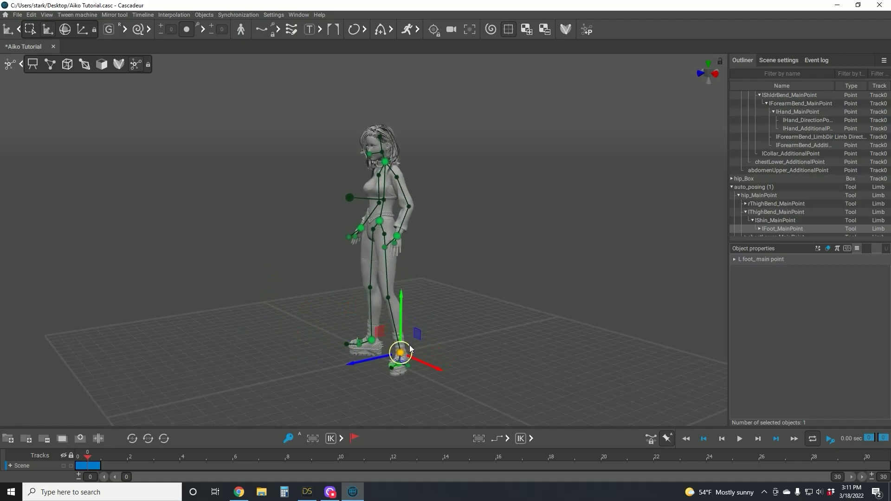
click(476, 253)
alt+drag(464, 256, 533, 255)
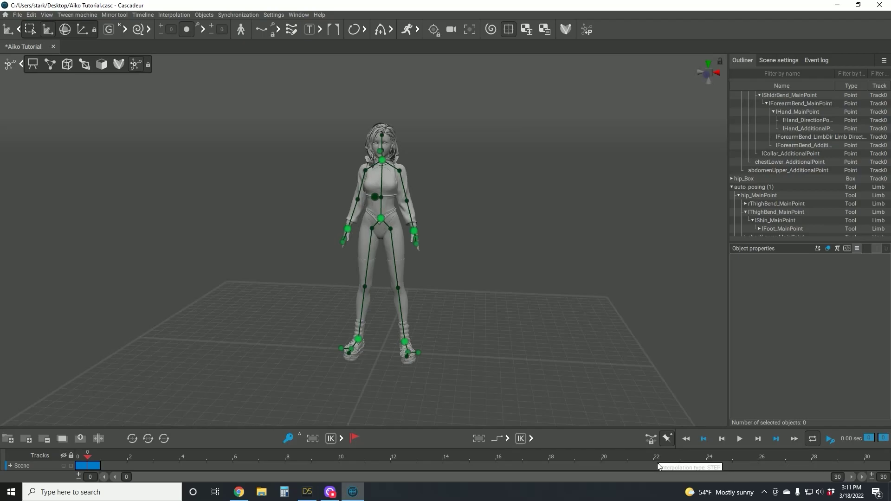
Add a key at frame 5 of the Scene track.
double_click(883, 477)
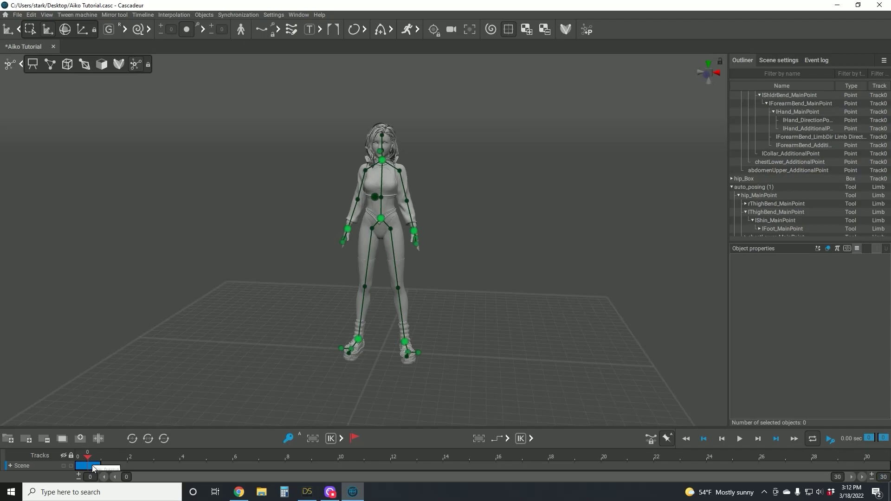
drag(88, 458, 171, 460)
click(164, 466)
click(218, 465)
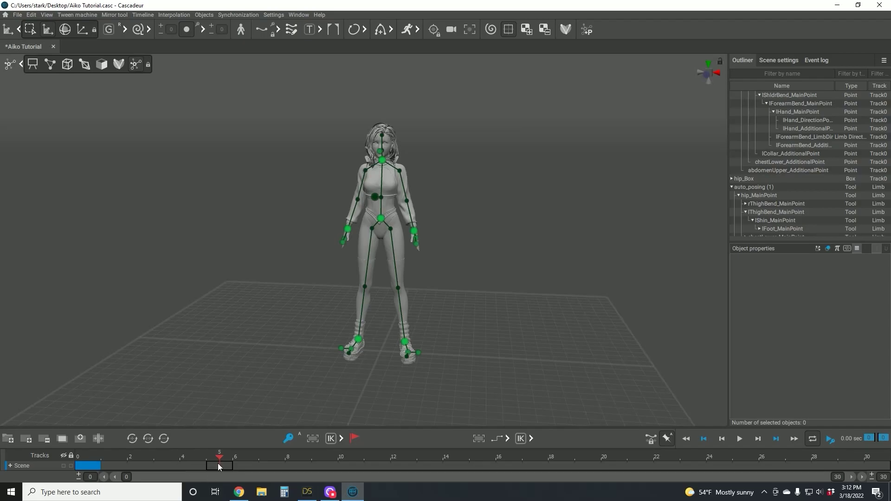
click(288, 439)
click(287, 438)
click(288, 439)
click(85, 466)
click(221, 466)
click(289, 438)
click(89, 466)
key(ctrl+z)
click(289, 438)
Add keys at frames 10 and 15 of the Scene track.
click(349, 462)
click(288, 439)
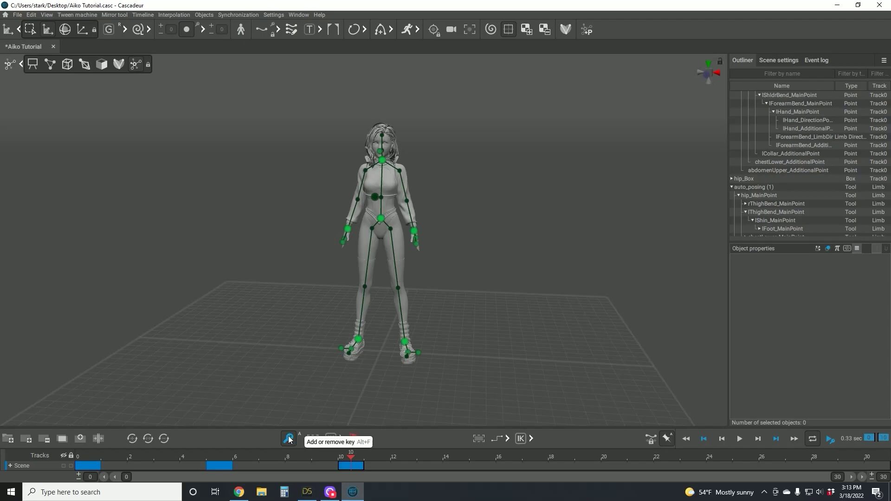
click(481, 466)
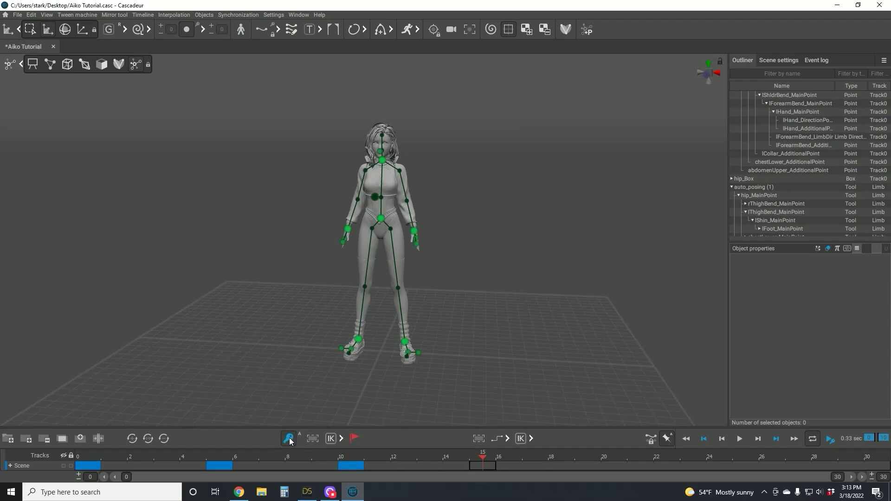
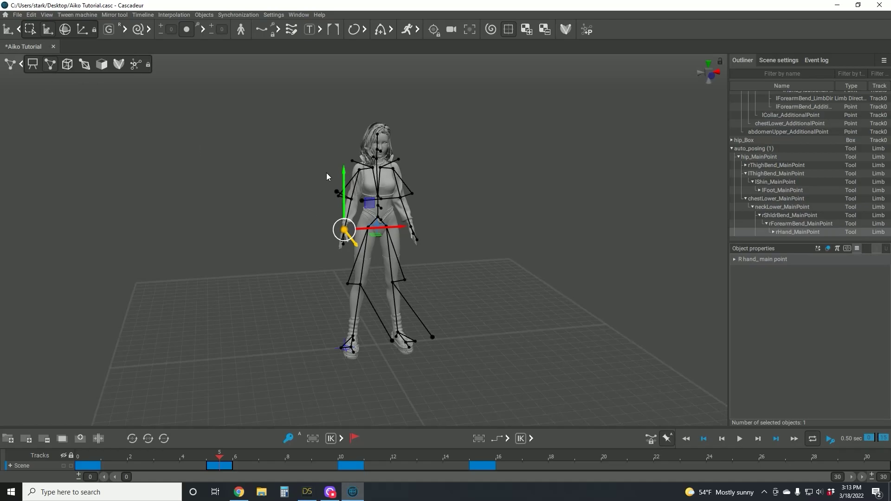
At frame 5, rotate the whole right arm from the shoulder to raise it and swing it out to the side.
double_click(360, 172)
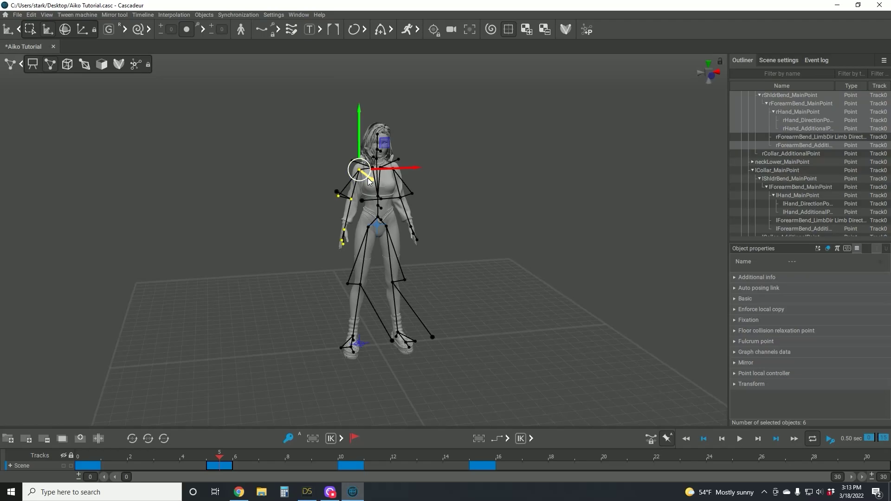
key(e)
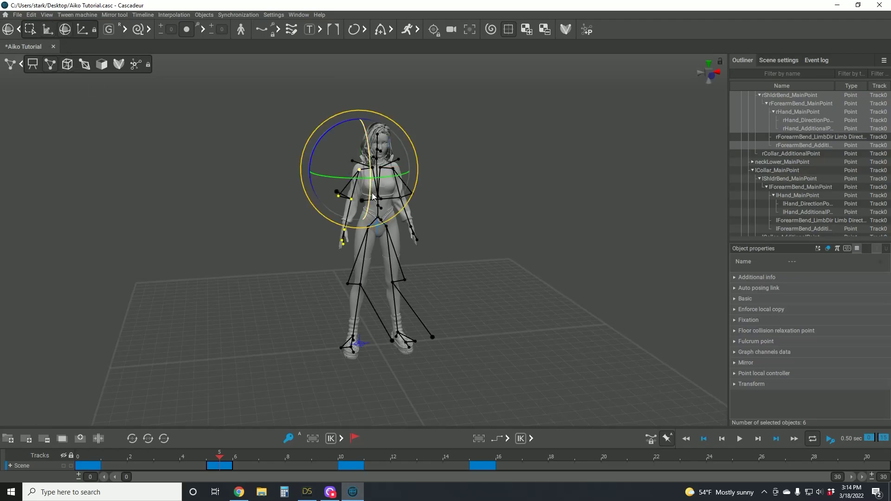
drag(371, 203, 375, 77)
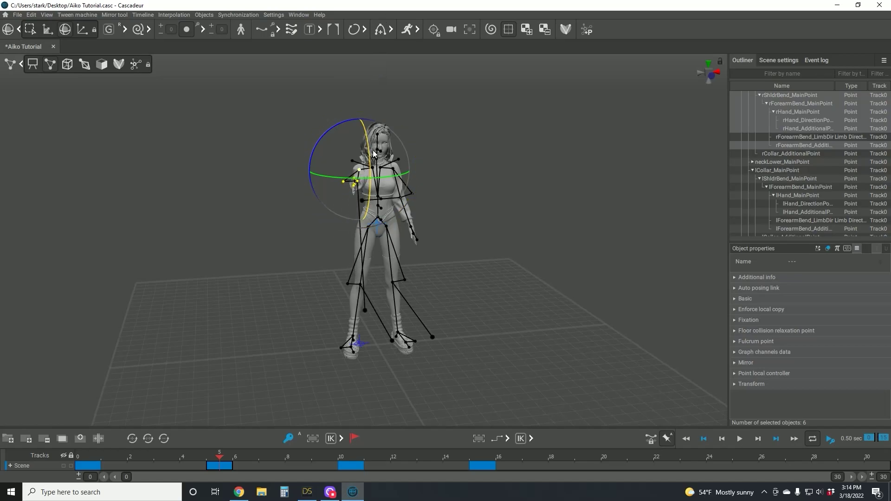
drag(382, 181, 320, 179)
click(300, 182)
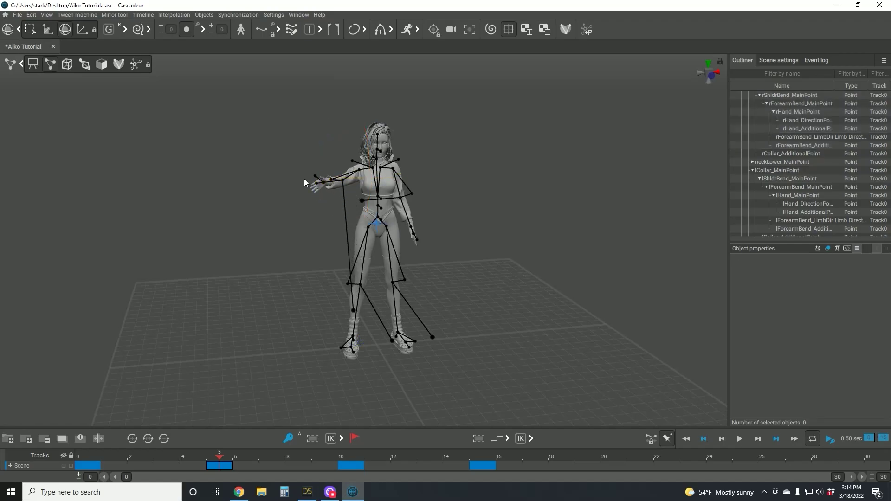
Rotate the right forearm upward from the elbow and tilt the right hand at the wrist.
click(342, 180)
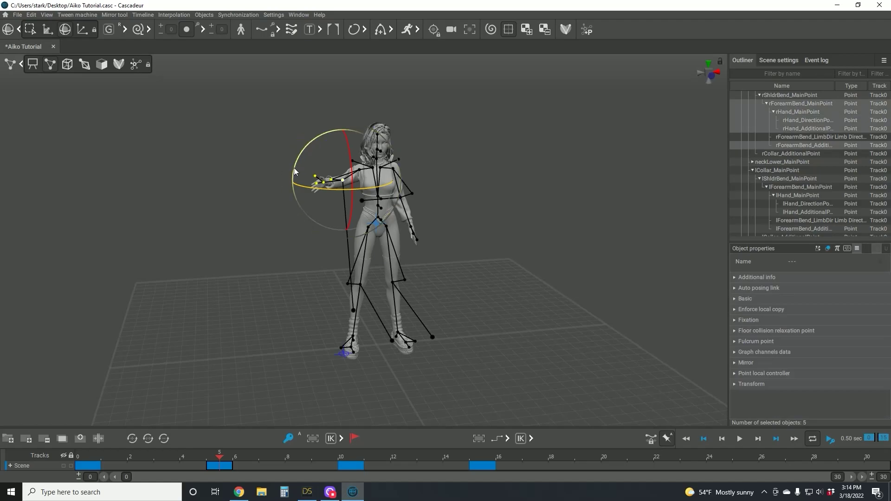
drag(297, 161, 310, 144)
click(254, 195)
alt+drag(255, 195, 211, 181)
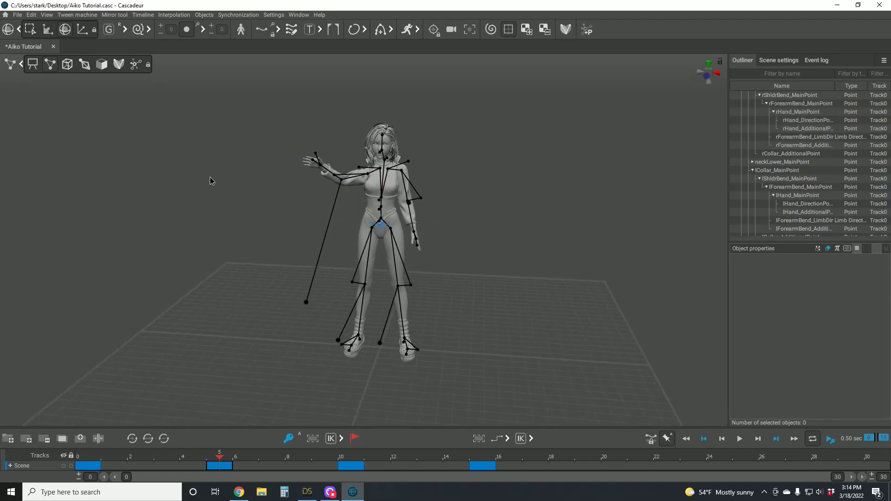
double_click(320, 164)
drag(345, 123, 363, 132)
click(199, 170)
At frame 10, rotate the right arm from the shoulder to lift it out to the side.
click(342, 458)
alt+drag(291, 225, 325, 202)
double_click(352, 170)
drag(380, 175, 420, 79)
click(394, 74)
double_click(377, 171)
drag(416, 141, 350, 175)
click(358, 111)
Bend the right forearm at the elbow to bring the hand up to the forehead.
double_click(350, 175)
drag(331, 133, 363, 135)
click(363, 136)
Switch to auto-posing mode and move the right elbow controller slightly up and outward.
click(136, 64)
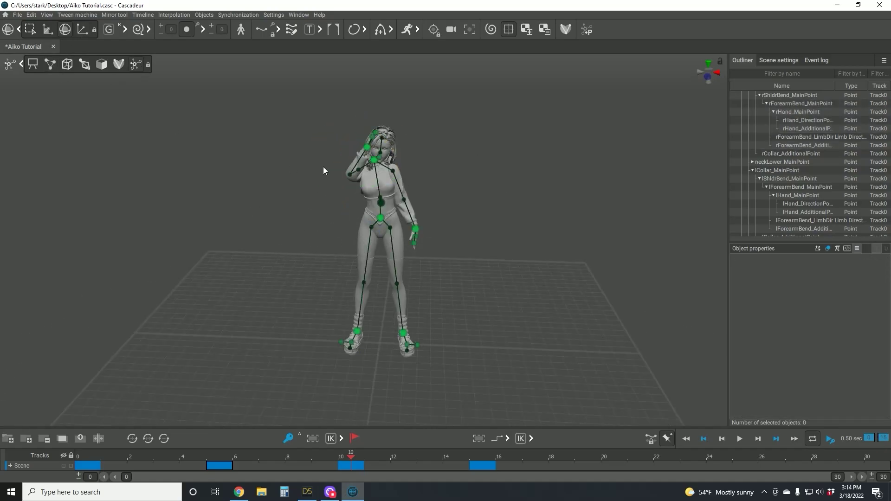
click(350, 175)
click(48, 29)
drag(351, 175, 340, 166)
click(434, 153)
alt+drag(434, 153, 418, 195)
Return to Point controller mode and rotate the right hand flat against the forehead to form a salute.
click(50, 64)
scroll(352, 168, up, 5)
click(348, 135)
alt+drag(348, 139, 460, 174)
key(e)
double_click(401, 119)
drag(414, 88, 467, 121)
drag(424, 157, 444, 116)
click(487, 122)
alt+drag(487, 122, 328, 143)
double_click(342, 129)
click(497, 114)
Step through the key poses at frames 0, 5 and 10 to compare them.
key(space)
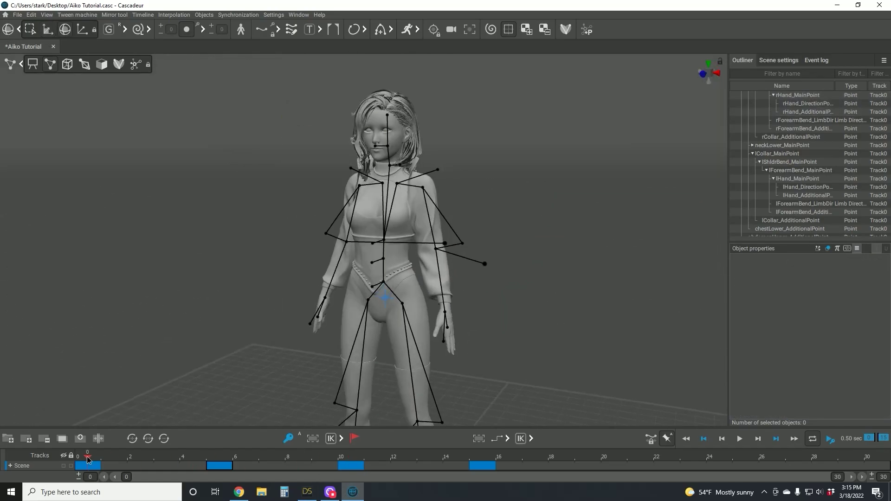
click(216, 464)
click(350, 465)
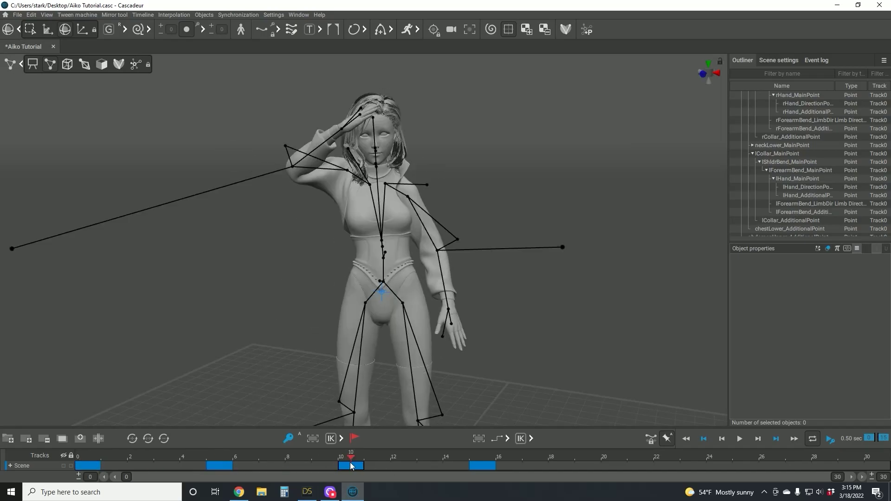
click(90, 467)
click(212, 467)
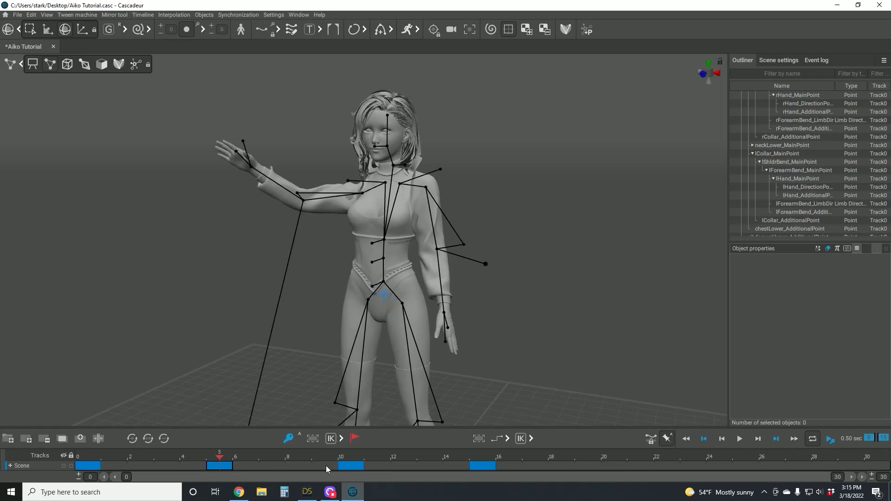
click(349, 466)
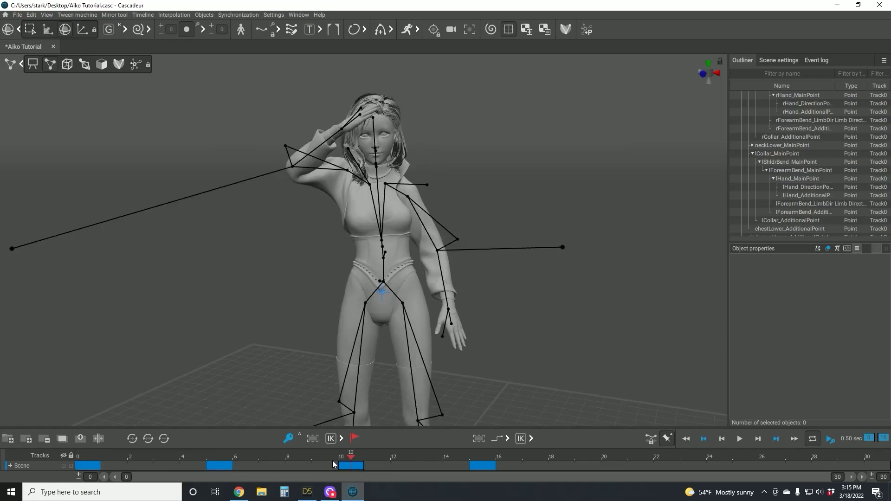
Play the animation, stop it, and go over the timeline from frame 0 to frame 10.
click(740, 439)
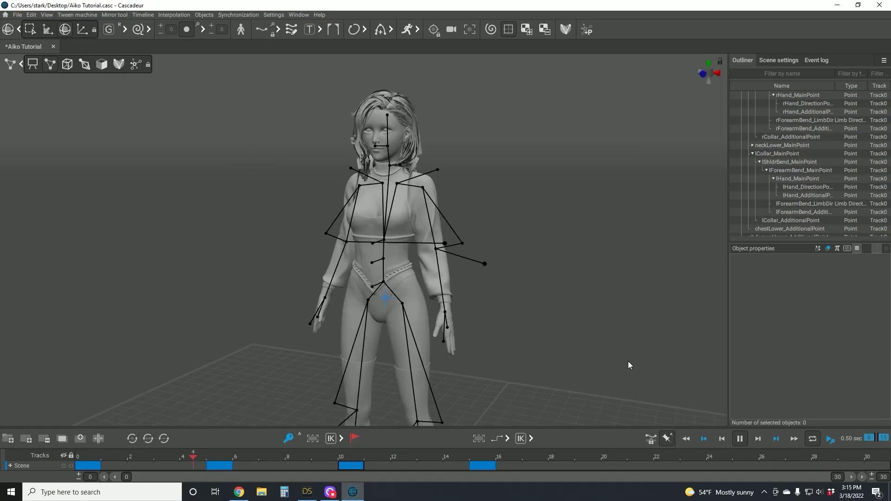
click(740, 439)
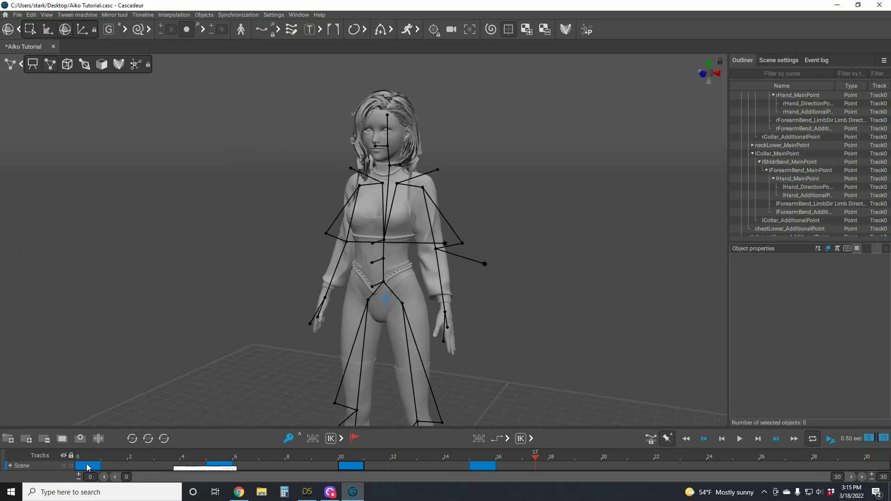
drag(81, 468, 344, 468)
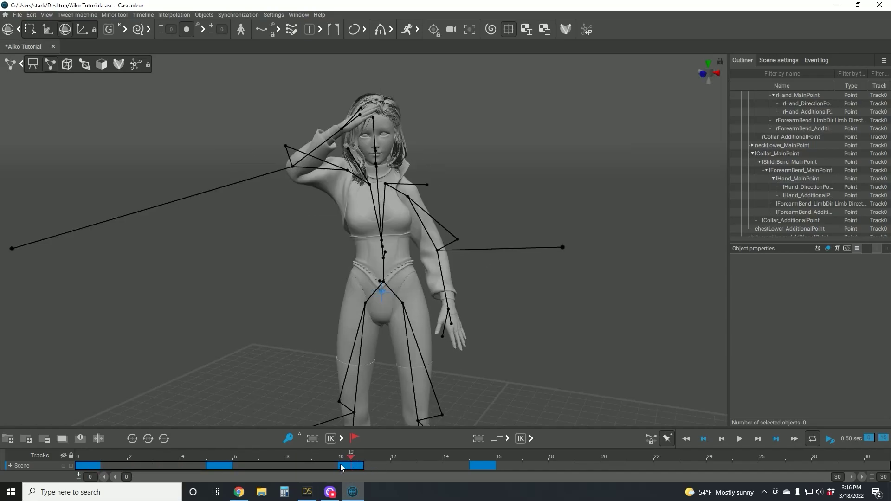
Change the interpolation between the keyframes from step to a smooth curve and expand the auto physics tools.
click(506, 438)
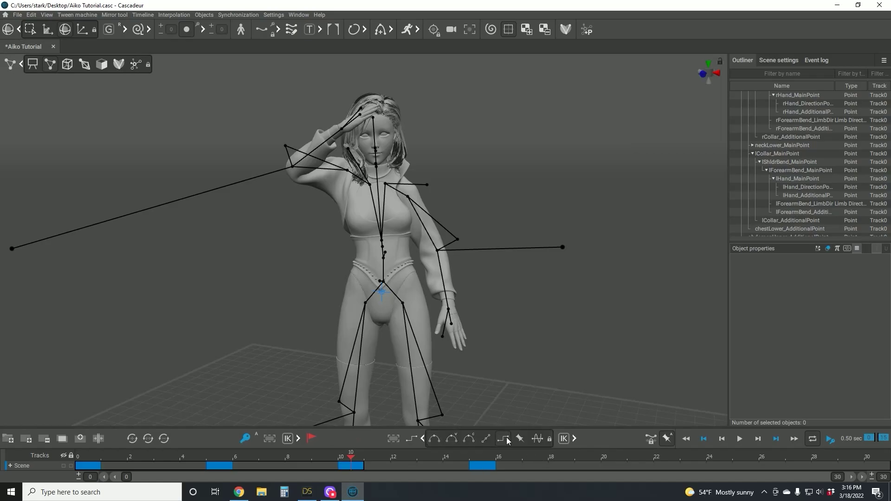
click(538, 439)
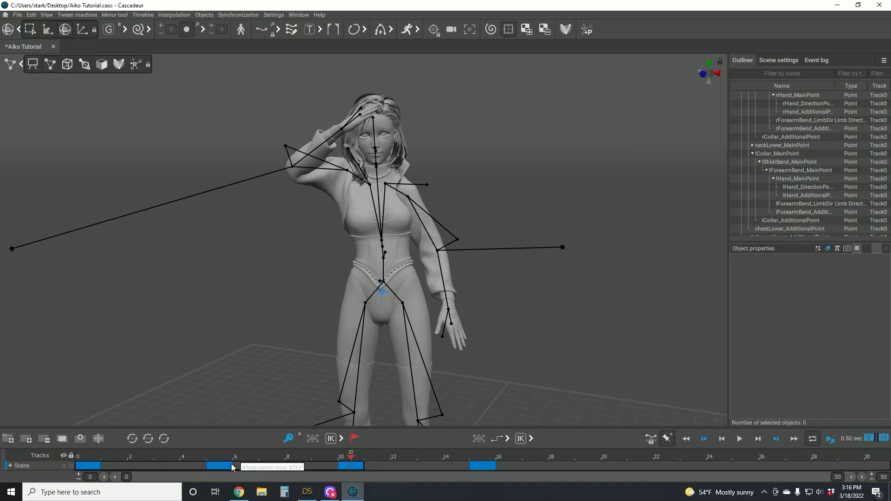
click(418, 31)
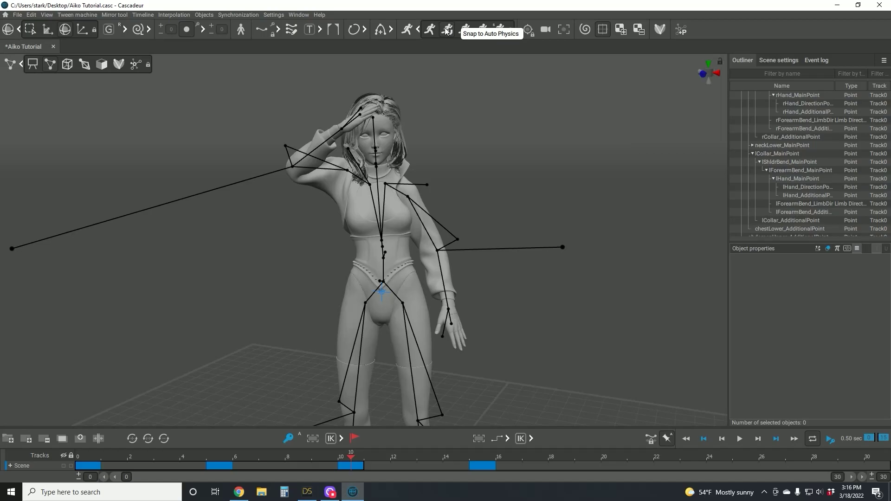
click(447, 31)
Play the animation, pause it, and return to frame 10.
click(739, 439)
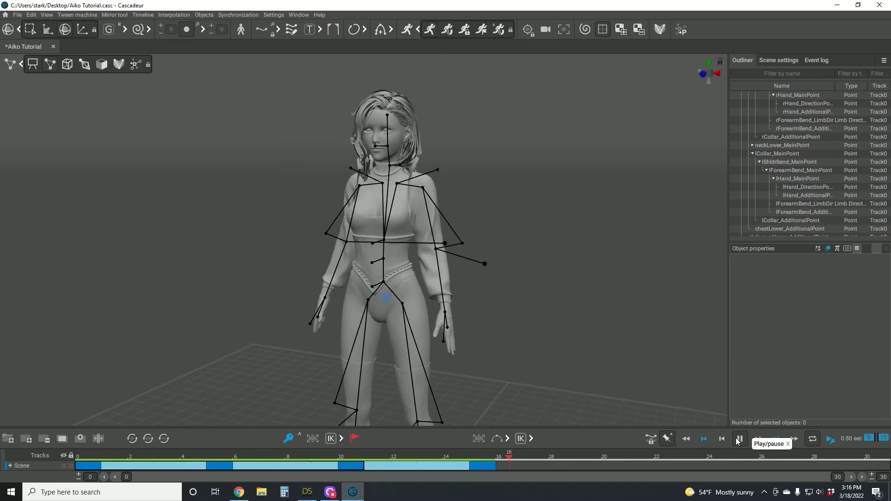
click(739, 439)
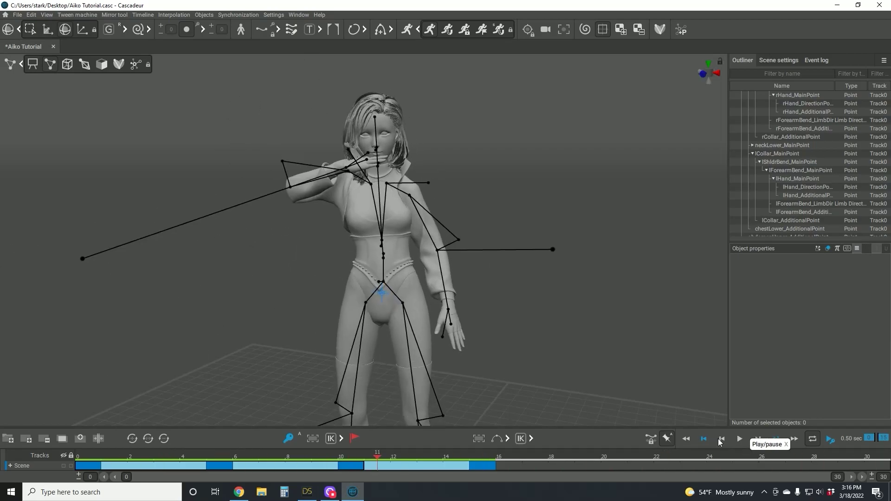
click(356, 458)
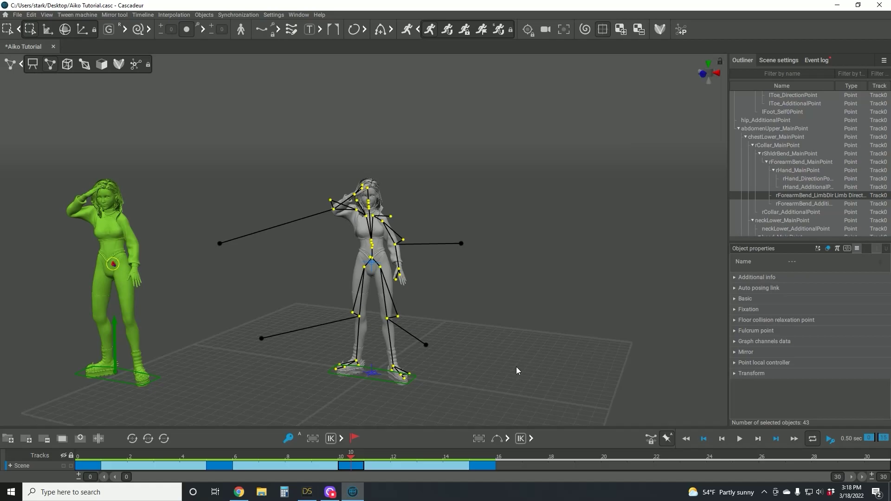
Copy the salute pose from frame 10 to the key at frame 15, and check it against frames 5 and 10.
click(484, 466)
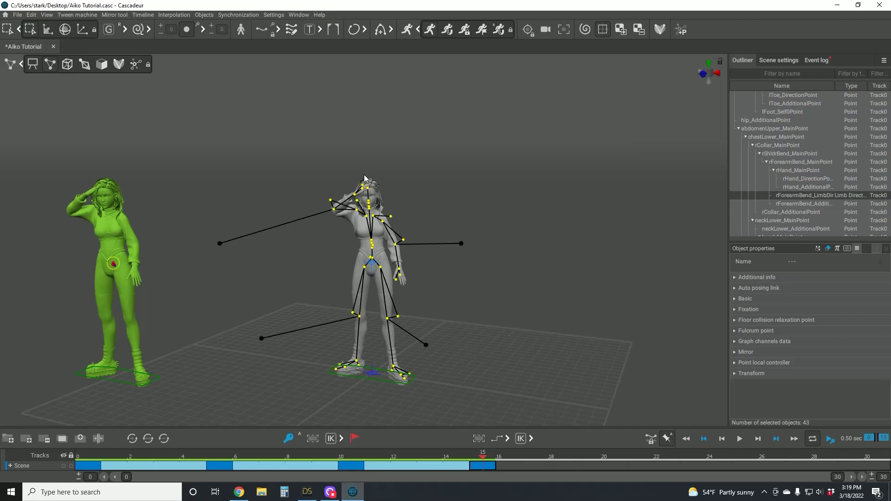
drag(482, 453, 218, 460)
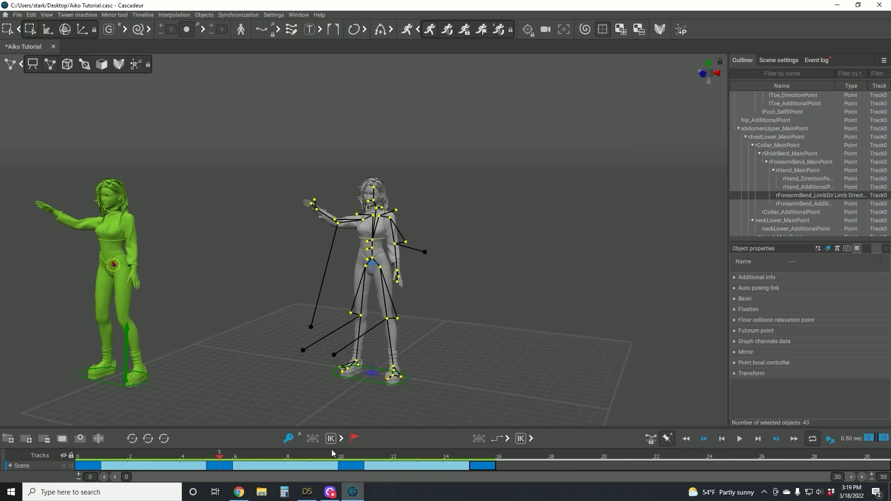
drag(222, 459, 351, 456)
At frame 10, select the left arm's points and shift them slightly upward with the Move tool.
click(396, 223)
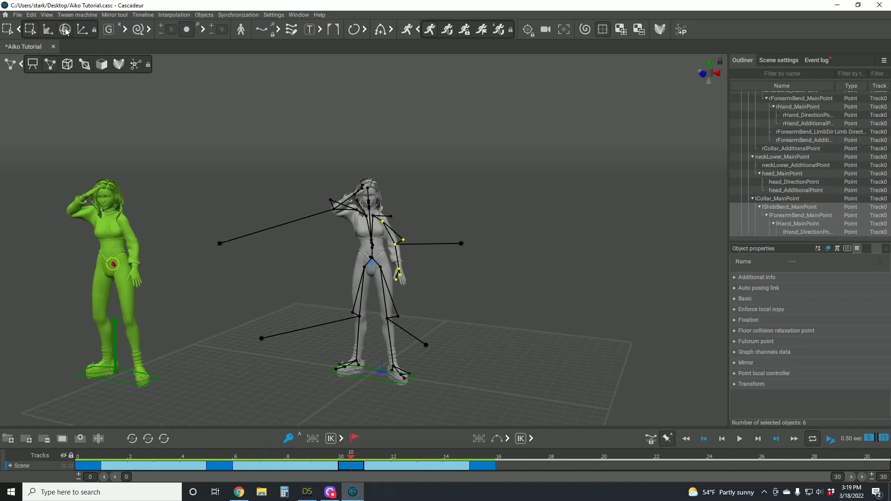
click(49, 28)
drag(417, 224, 383, 187)
click(454, 153)
Adjust the left shoulder's main point and match the full-body pose between frames 10 and 15.
click(483, 465)
click(383, 222)
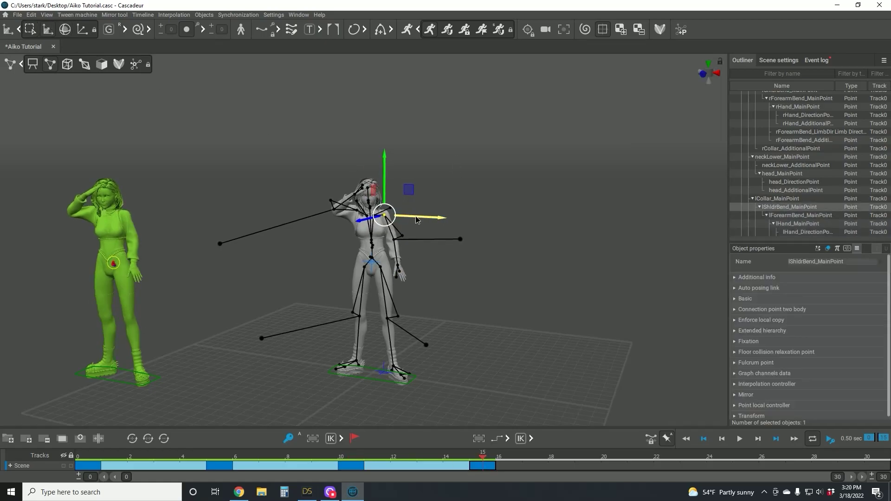
click(437, 214)
drag(209, 135, 474, 418)
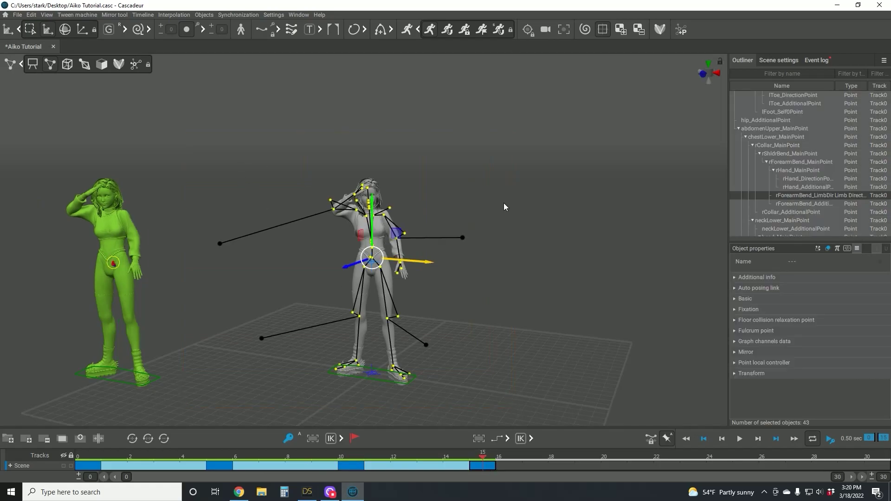
click(483, 190)
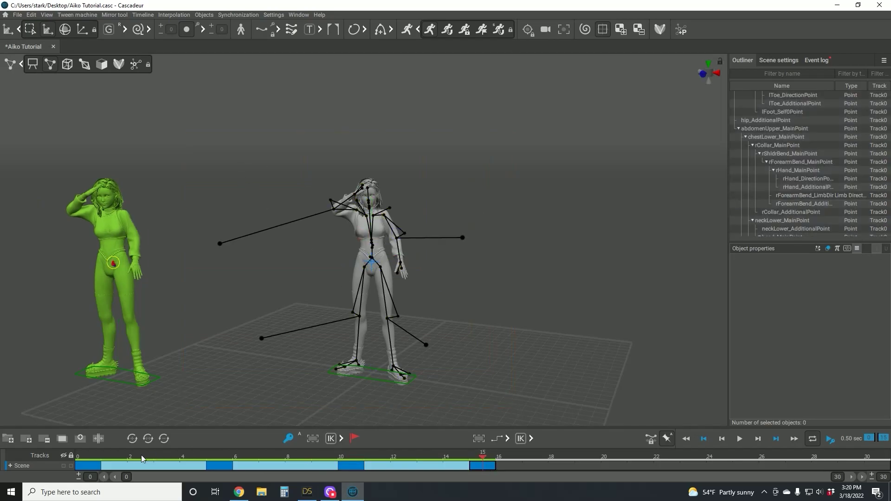
Go through the key poses at frames 0, 5 and 10 to compare the stances.
click(92, 463)
drag(262, 460, 221, 461)
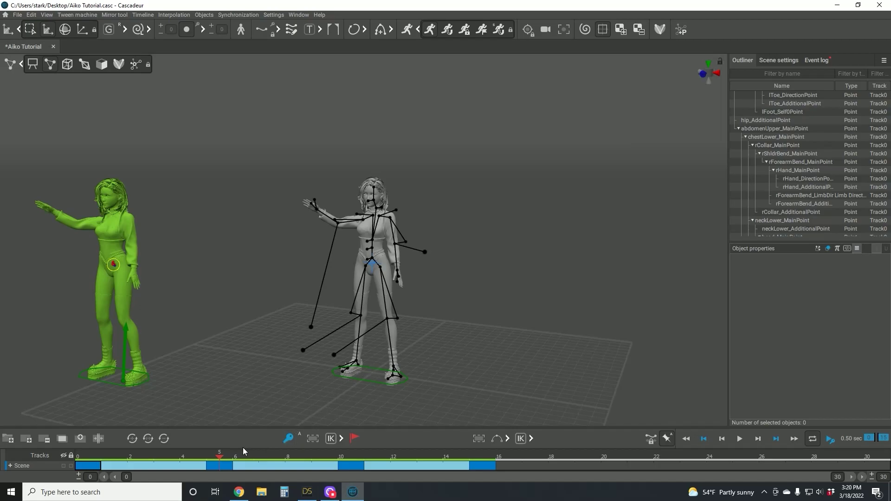
drag(219, 459, 344, 460)
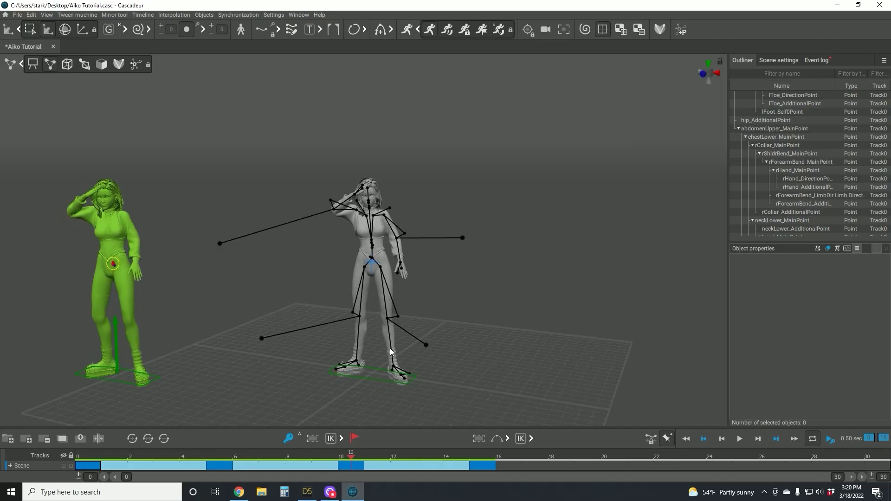
At frame 10, rotate the right and left feet in auto-posing mode so that both point forward.
alt+right_drag(371, 382, 472, 361)
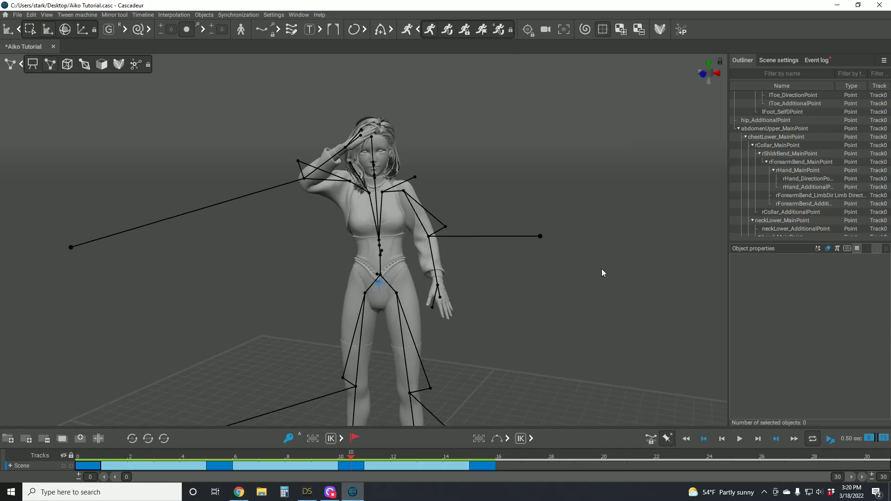
middle_drag(487, 338, 488, 226)
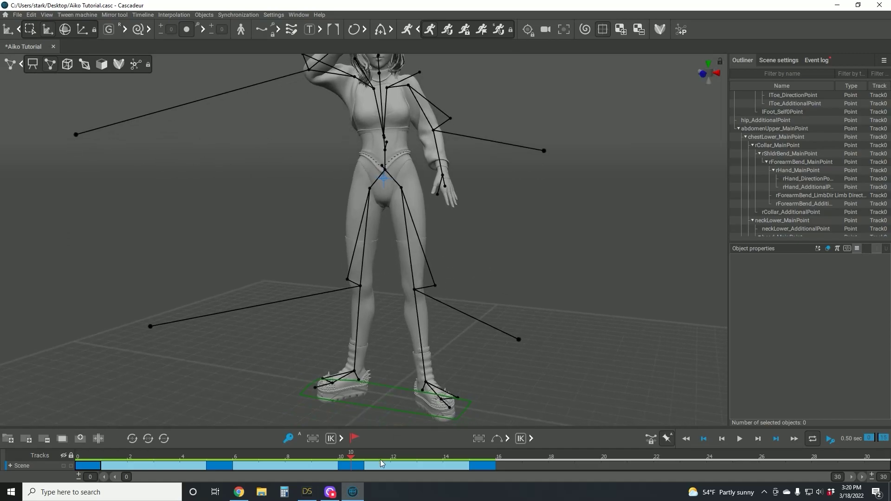
click(355, 465)
click(134, 66)
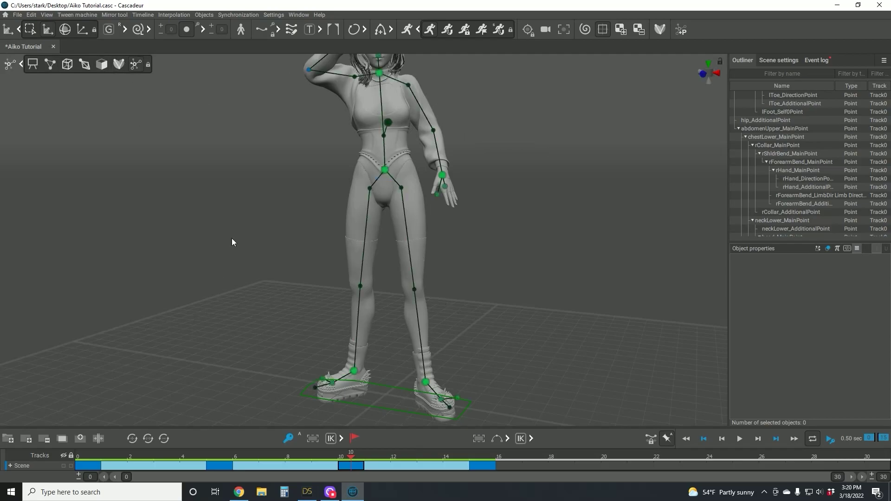
click(355, 369)
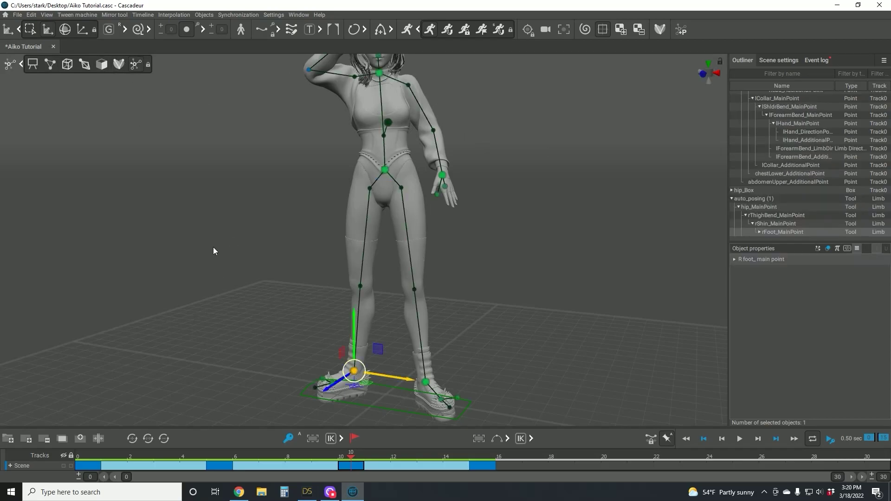
click(65, 29)
drag(349, 388, 388, 387)
click(425, 382)
drag(450, 398, 403, 398)
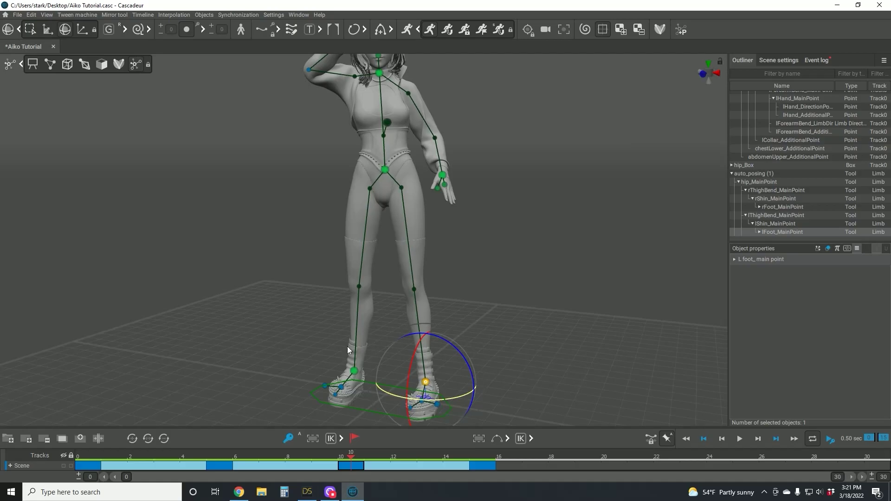
Move the left and right feet inward so that the character stands with her legs closer together.
click(48, 30)
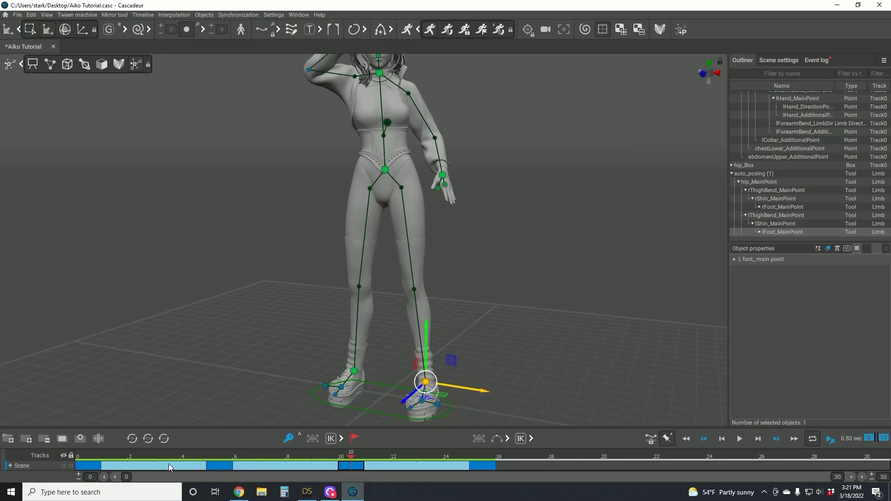
drag(473, 390, 455, 387)
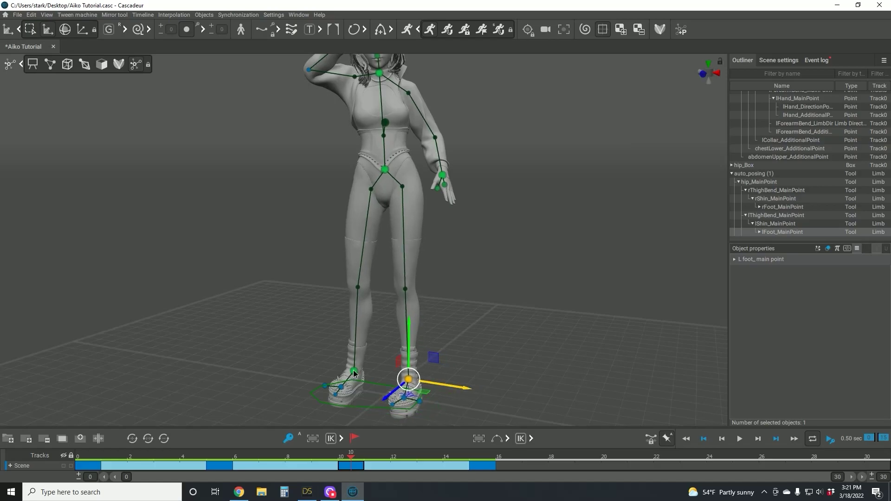
click(353, 370)
drag(385, 376, 402, 379)
click(475, 262)
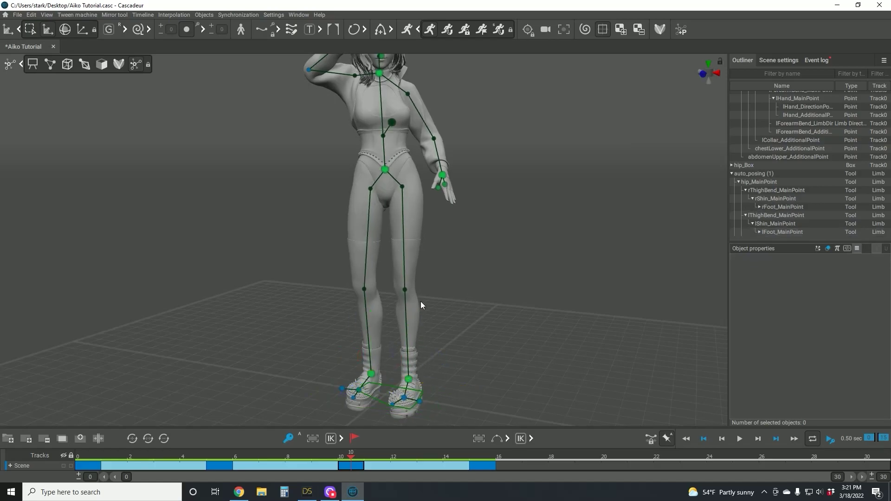
Select all body points in Point controller mode and copy the closed stance from frame 10 to frame 15.
scroll(405, 342, down, 5)
mouse_move(351, 457)
mouse_down()
mouse_move(78, 459)
mouse_move(347, 459)
mouse_up()
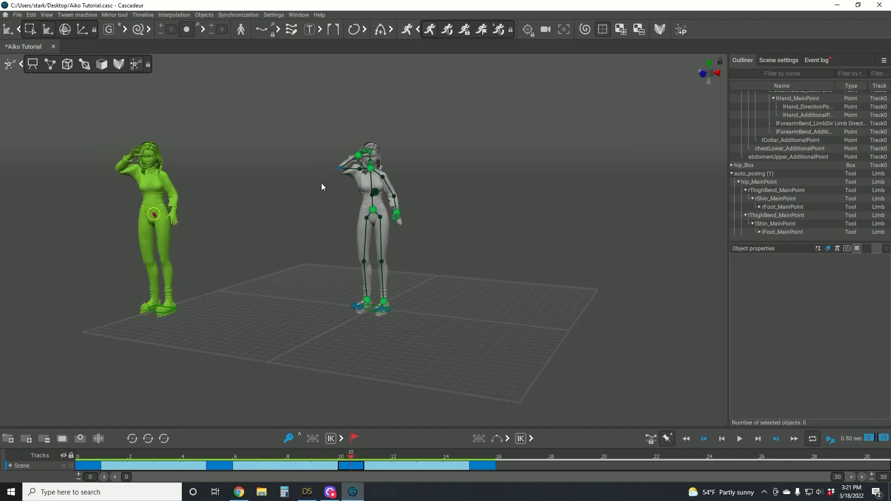
drag(481, 344, 481, 345)
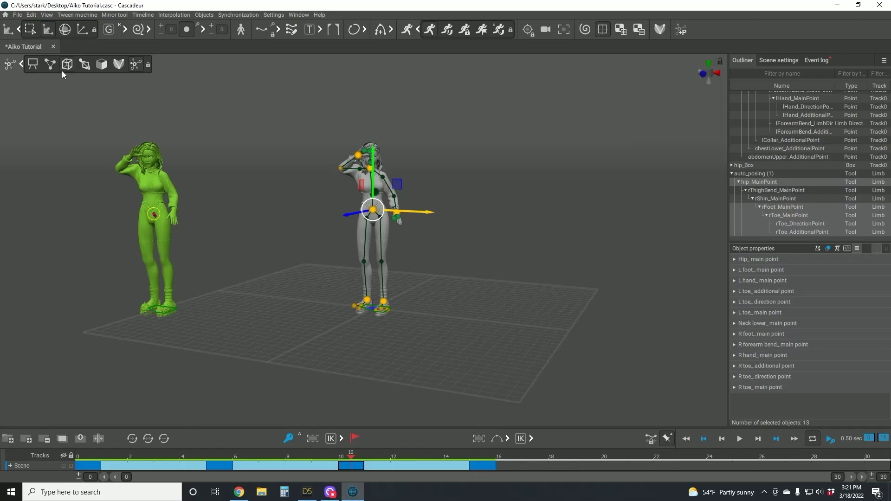
click(51, 63)
drag(249, 96, 537, 361)
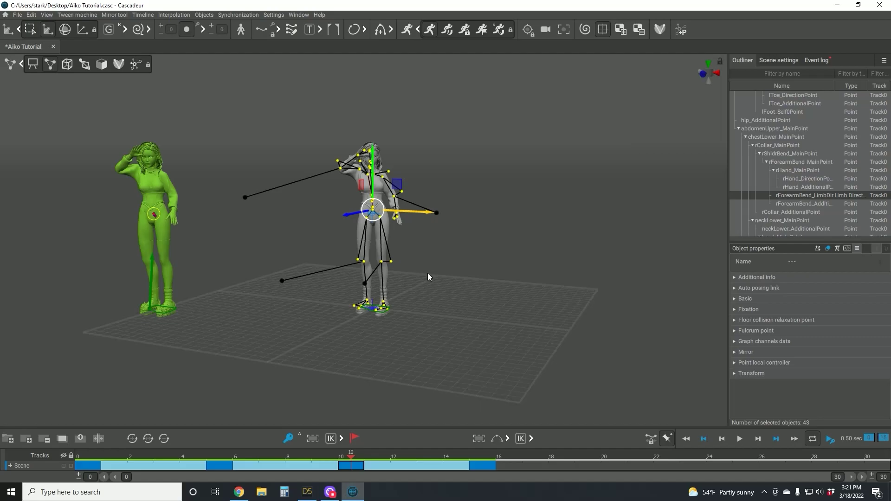
click(483, 467)
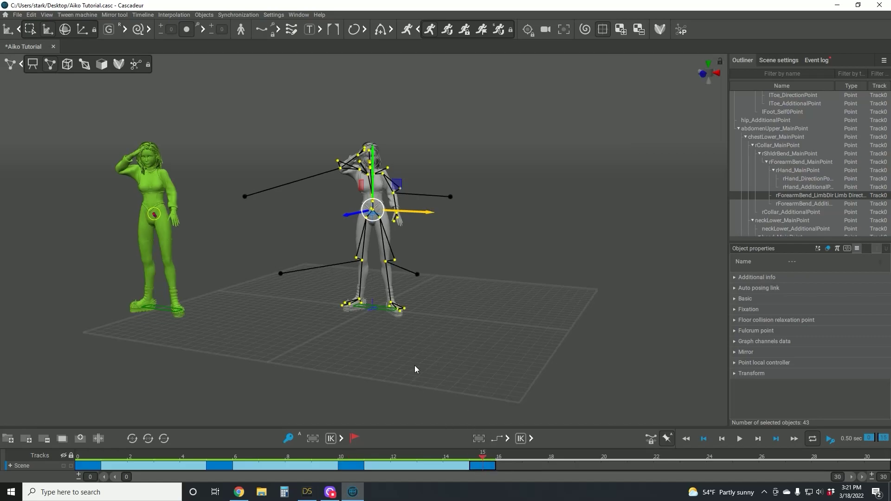
click(416, 336)
At frame 5, switch to auto-posing mode and lift the left foot slightly off the ground.
drag(351, 456, 220, 450)
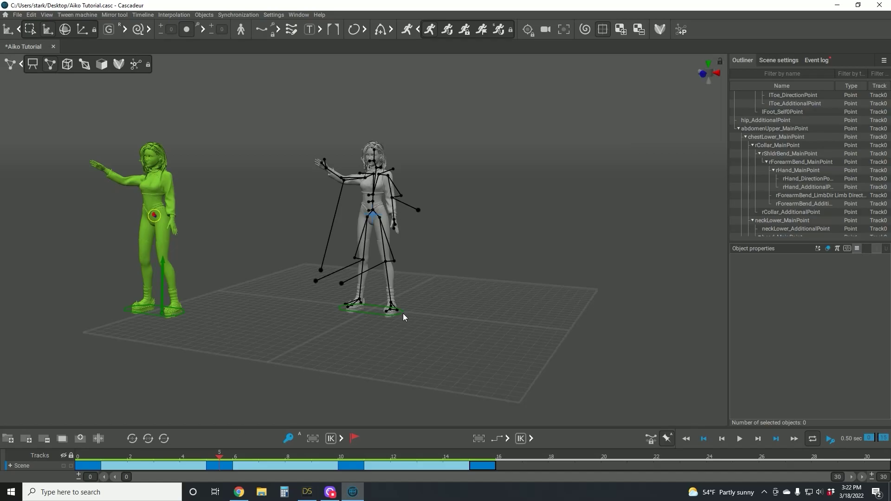
scroll(381, 308, up, 5)
key(7)
click(416, 358)
drag(416, 331, 415, 308)
click(496, 320)
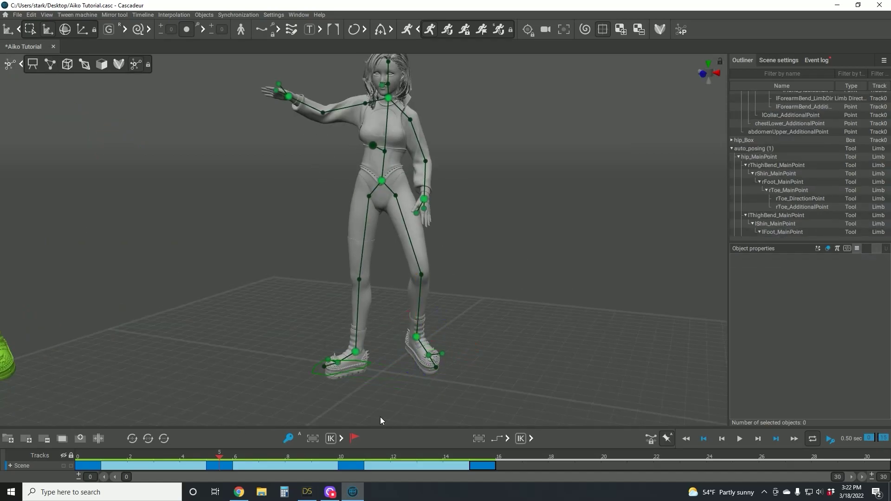
Rotate the right foot at frame 5 to turn it toward the front.
click(355, 352)
key(e)
drag(360, 365, 397, 356)
click(288, 404)
At frame 10, return to Point controller mode and move the chest point slightly forward in side view.
drag(220, 459, 344, 459)
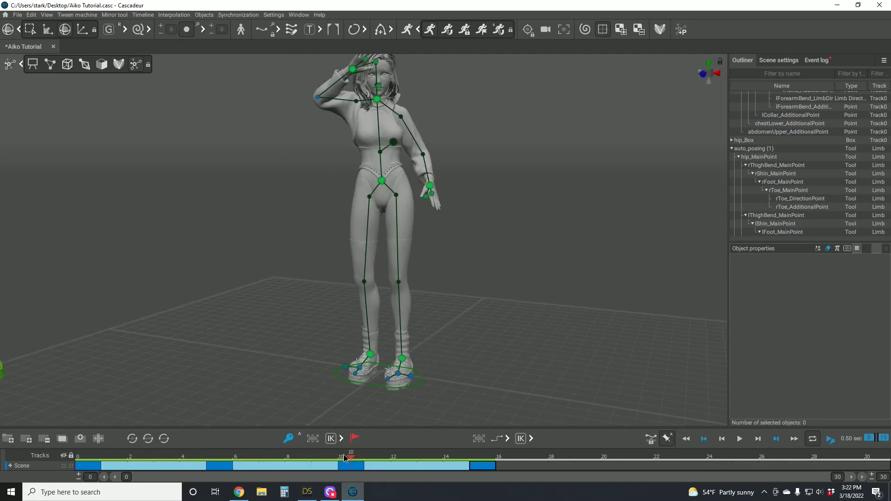
right_drag(450, 148, 272, 185)
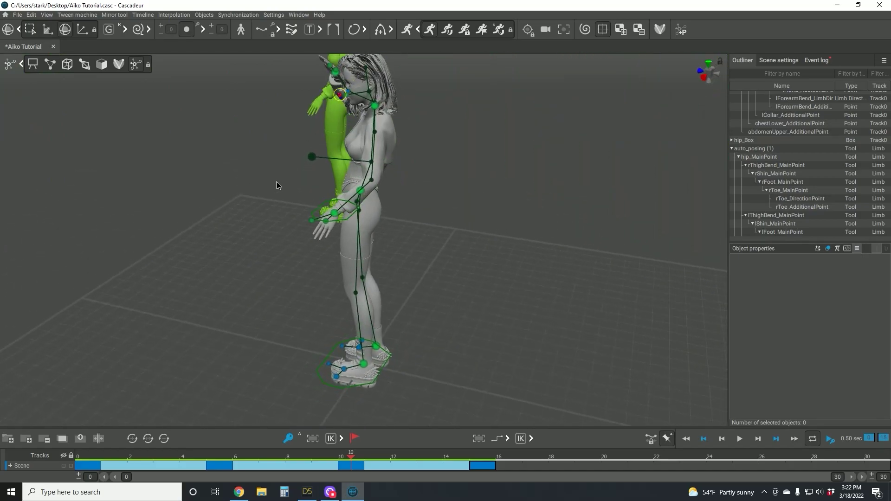
alt+drag(277, 195, 276, 194)
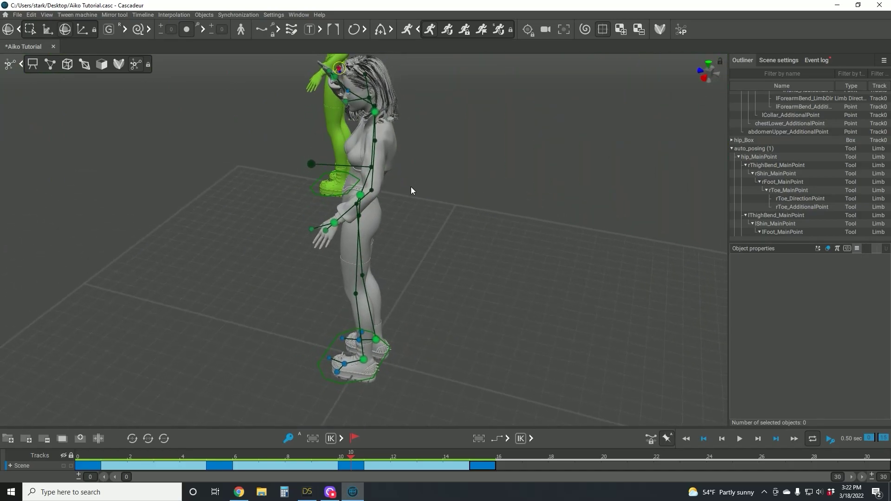
alt+drag(419, 191, 414, 173)
click(359, 465)
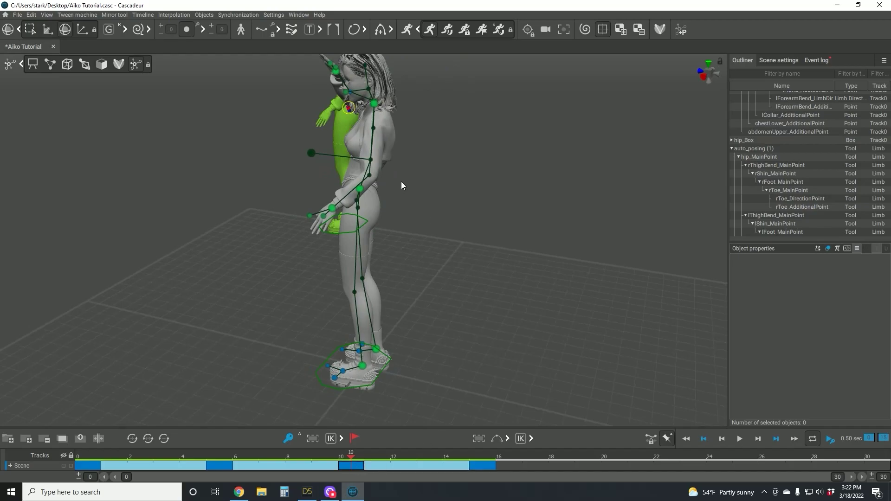
click(53, 66)
alt+drag(263, 183, 310, 197)
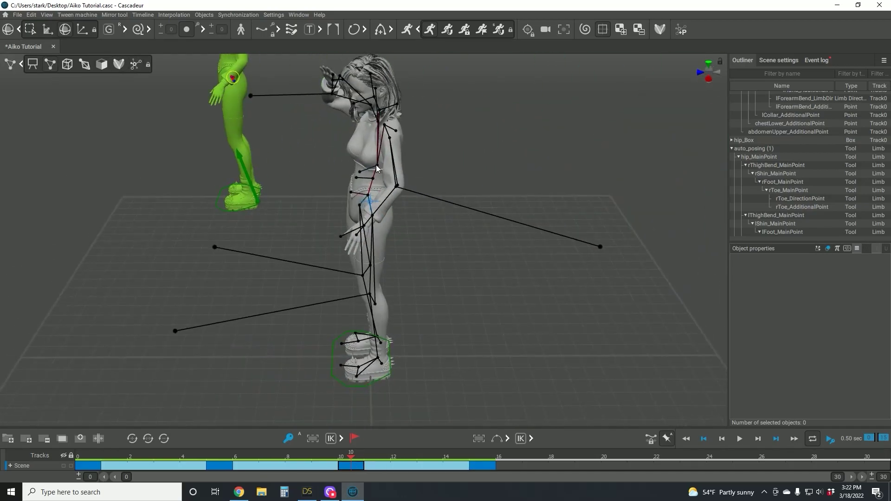
click(377, 166)
click(49, 30)
drag(333, 166, 279, 172)
click(310, 173)
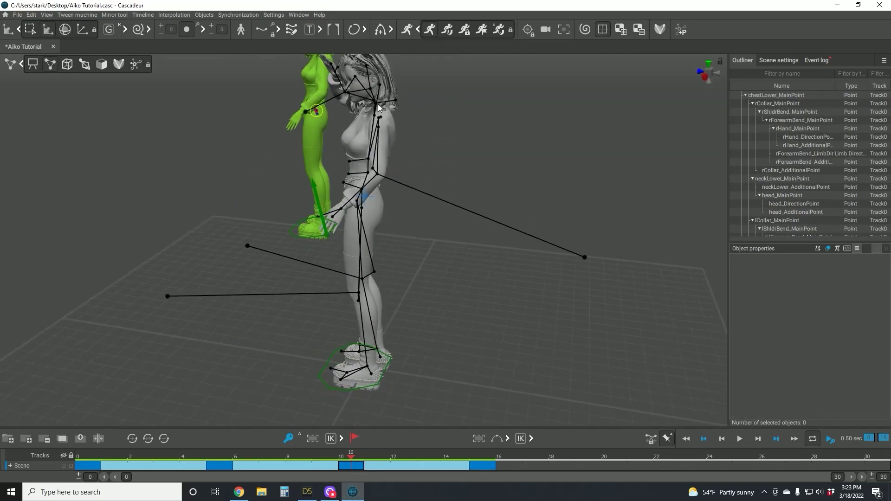
Move the upper-body point at the neck slightly forward to refine the salute posture.
click(370, 88)
drag(331, 87, 324, 86)
click(432, 130)
alt+drag(432, 130, 371, 130)
Try moving the lower neck point further forward and undo the change.
click(360, 102)
drag(332, 91, 325, 89)
click(432, 140)
mouse_move(433, 140)
alt+mouse_down()
mouse_move(550, 137)
mouse_move(444, 143)
alt+mouse_up()
key(ctrl+z)
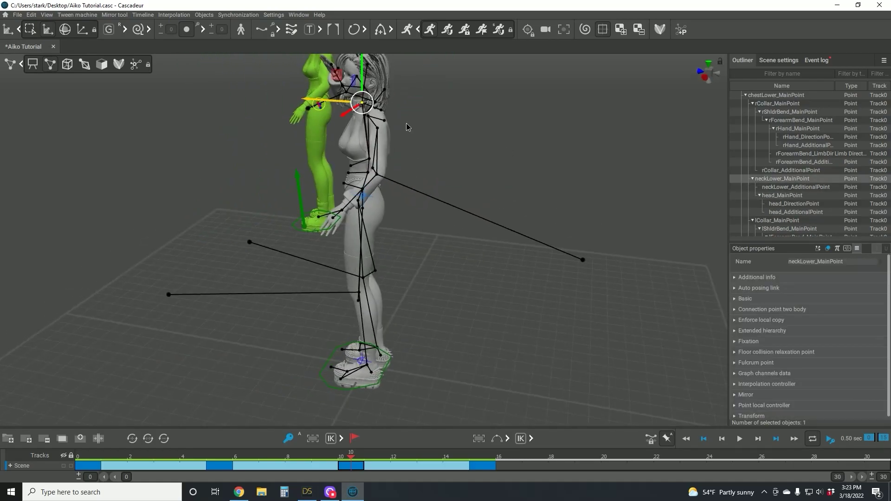
In side view, nudge the upper-body point near the neck slightly backward.
alt+middle_drag(406, 124, 422, 163)
right_drag(425, 164, 470, 165)
click(470, 165)
alt+drag(470, 165, 378, 136)
click(369, 114)
mouse_move(338, 108)
mouse_down()
mouse_move(348, 140)
mouse_move(343, 103)
mouse_up()
click(404, 122)
Rotate the head direction point to correct where the head faces in the salute pose, refining it from a second angle.
alt+drag(404, 121, 670, 151)
alt+right_drag(384, 105, 433, 104)
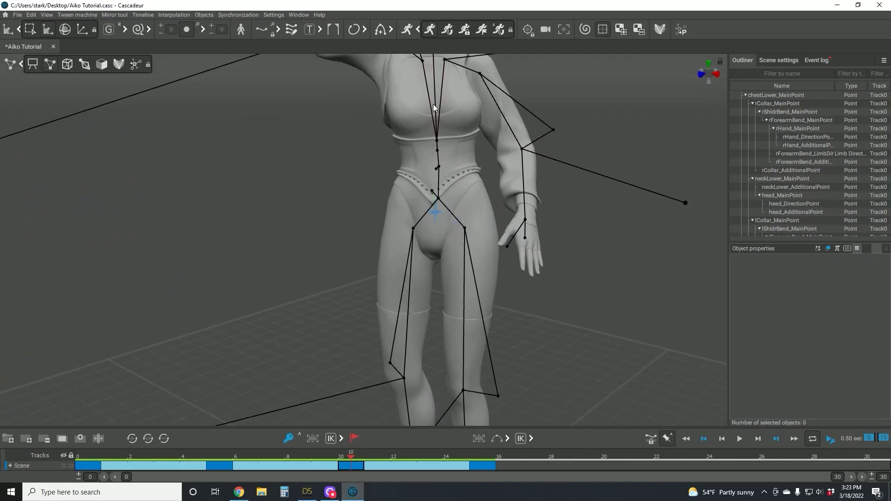
alt+middle_drag(433, 104, 387, 146)
click(387, 146)
key(e)
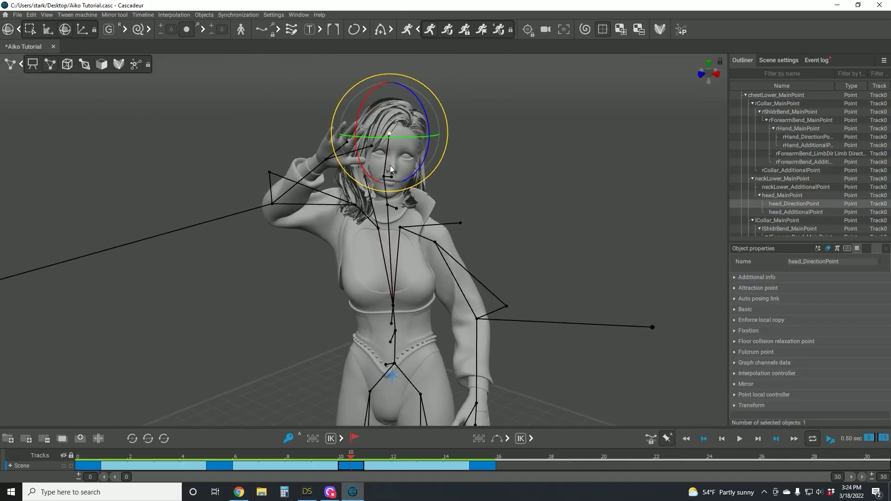
drag(422, 120, 377, 184)
drag(441, 172, 438, 156)
click(485, 144)
alt+drag(486, 143, 474, 144)
right_drag(476, 143, 663, 177)
click(427, 182)
drag(428, 186, 431, 203)
In side view, select the left arm points from the shoulder to the hand and rotate the arm slightly.
alt+drag(449, 139, 399, 203)
scroll(447, 221, down, 4)
click(399, 241)
click(49, 29)
click(525, 232)
right_drag(525, 235, 370, 247)
click(369, 247)
key(e)
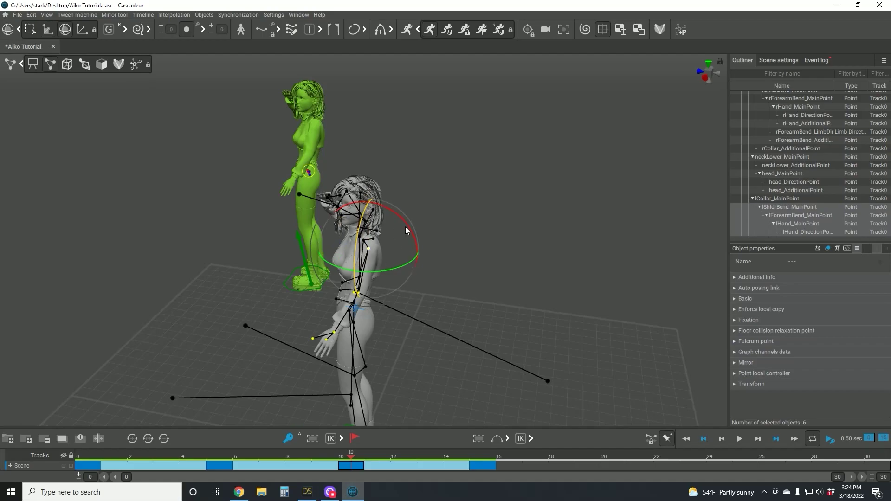
drag(405, 227, 391, 210)
click(260, 253)
Try rotating several upper-body point groups, including the neck and head, to straighten the posture.
alt+drag(260, 253, 386, 247)
double_click(409, 225)
drag(443, 204, 447, 225)
click(501, 232)
alt+drag(501, 232, 420, 239)
double_click(394, 324)
drag(430, 341, 470, 324)
click(429, 235)
double_click(395, 279)
drag(417, 282, 428, 235)
click(469, 195)
Try one more rotation of an upper-body point group, and undo the recent series of posture rotations.
alt+drag(469, 195, 529, 186)
scroll(455, 313, down, 5)
scroll(455, 313, up, 3)
alt+drag(306, 415, 344, 422)
mouse_move(348, 456)
mouse_down()
mouse_move(107, 453)
mouse_move(351, 457)
mouse_up()
right_drag(471, 305, 441, 340)
alt+drag(439, 340, 399, 336)
double_click(374, 287)
drag(414, 297, 457, 287)
key(ctrl+z)
key(ctrl+z)
key(ctrl+z)
key(ctrl+z)
key(ctrl+z)
key(ctrl+z)
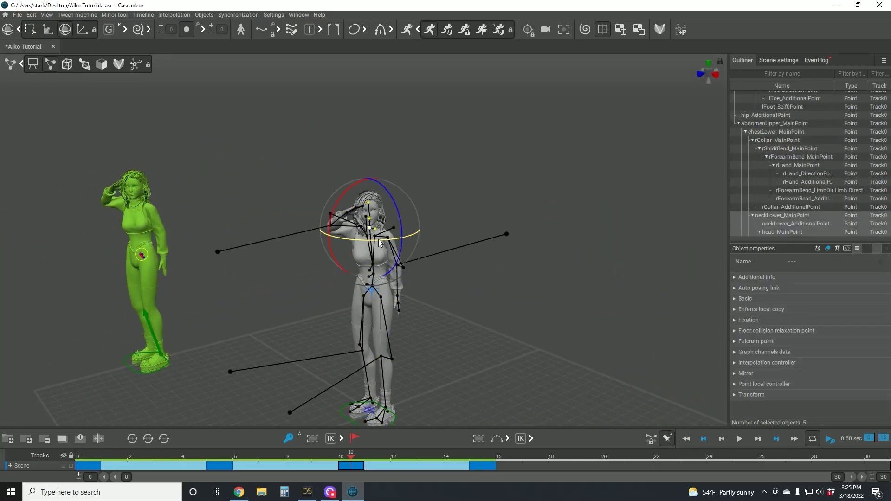
key(ctrl+z)
key(ctrl+z)
key(ctrl+z)
key(ctrl+z)
alt+drag(463, 210, 551, 206)
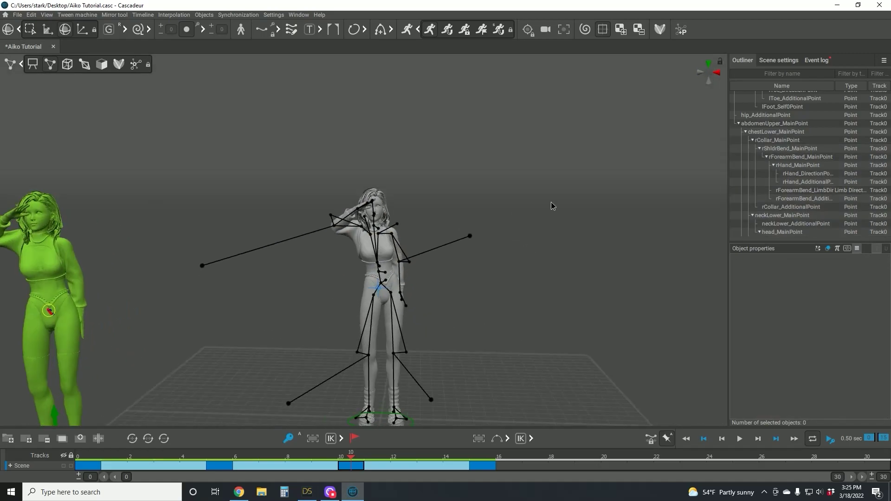
Select the lower chest point with all its children and shift the upper body slightly sideways along the X axis.
double_click(377, 263)
click(48, 29)
drag(438, 266, 442, 266)
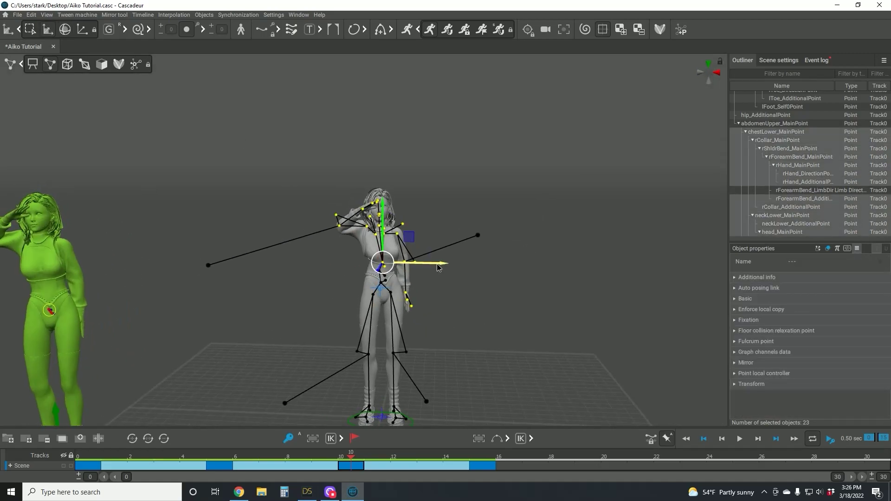
click(465, 282)
In side view, move a torso point slightly forward to refine the standing posture.
alt+right_drag(465, 282, 492, 323)
alt+drag(492, 323, 439, 306)
click(390, 315)
click(515, 323)
alt+drag(516, 323, 457, 323)
click(349, 314)
click(354, 290)
drag(324, 291, 319, 291)
click(408, 266)
Move the lower neck point slightly forward in side view.
alt+drag(409, 265, 458, 288)
click(364, 210)
drag(339, 218, 332, 218)
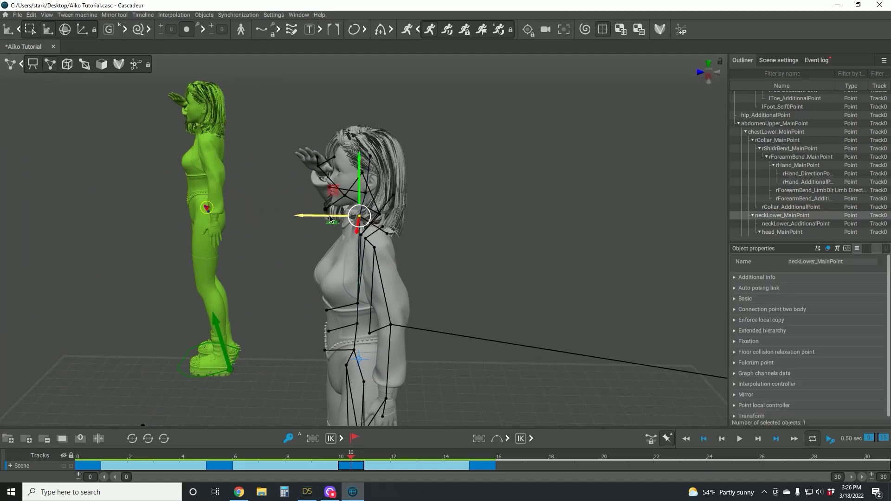
click(418, 236)
Move the point at the base of the head forward and adjust the head direction point slightly backward.
alt+drag(418, 237, 399, 235)
click(364, 193)
drag(342, 192, 328, 192)
click(329, 179)
click(366, 157)
mouse_move(344, 157)
mouse_down()
mouse_move(336, 159)
mouse_move(347, 160)
mouse_up()
Rotate the head's additional point at the face to tilt the head slightly downward.
key(e)
click(322, 174)
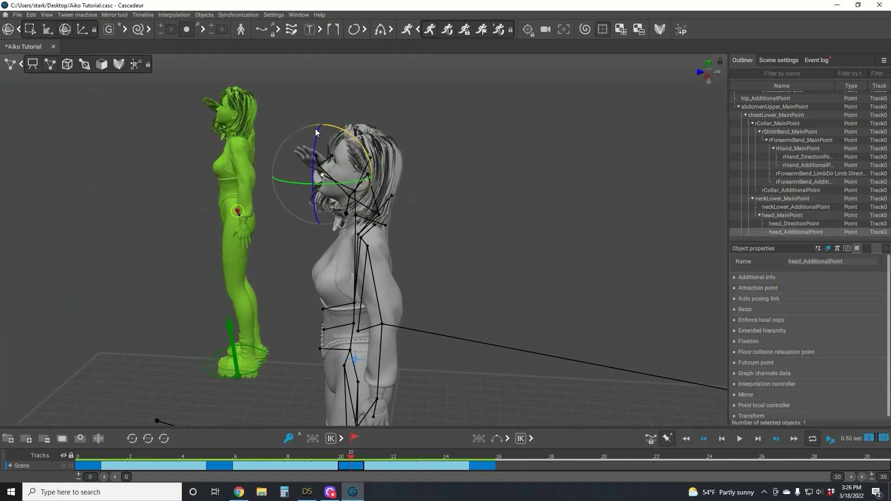
click(445, 236)
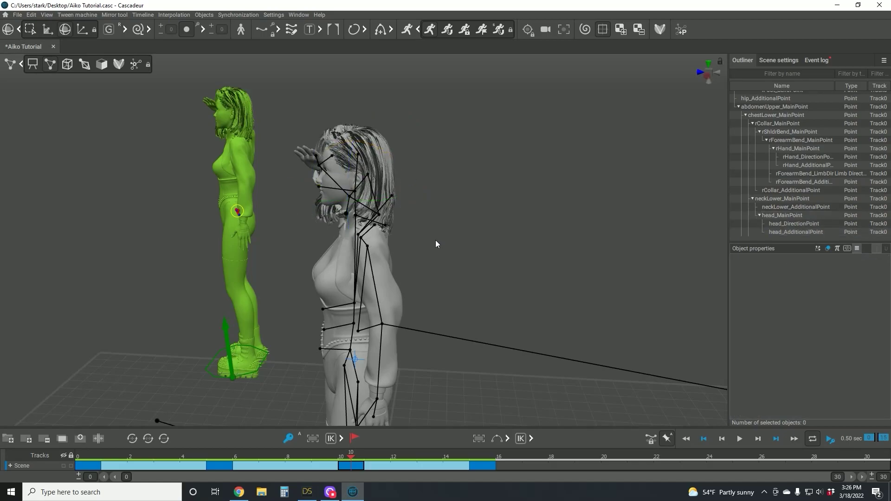
In front view, select the head points and rotate them to straighten the head.
right_drag(446, 235, 619, 229)
alt+drag(617, 230, 409, 266)
scroll(388, 310, down, 3)
alt+drag(388, 310, 537, 301)
right_drag(538, 302, 574, 302)
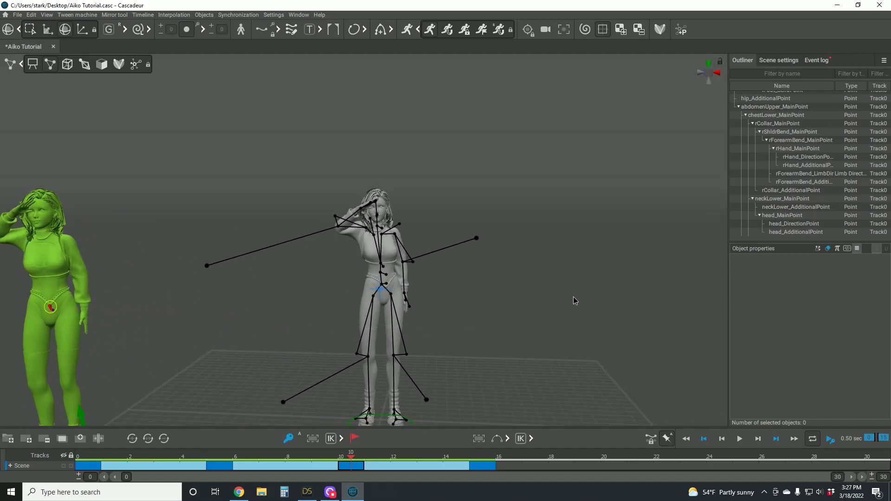
scroll(394, 184, up, 3)
click(395, 184)
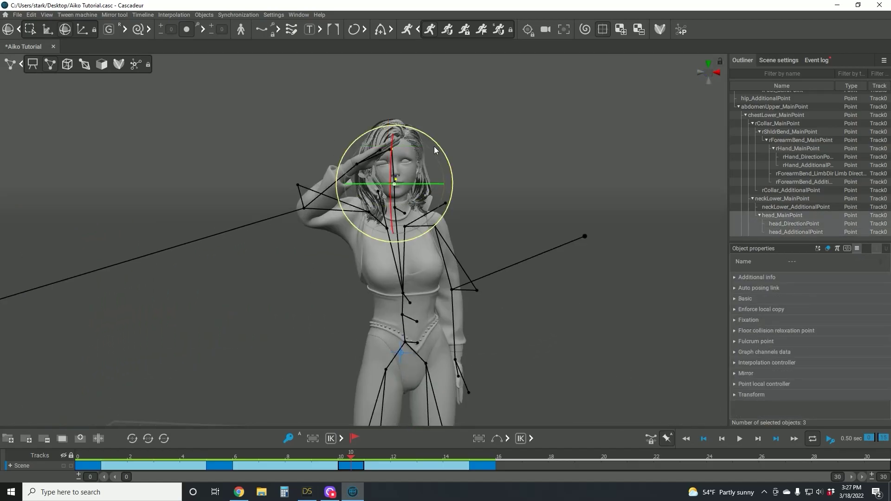
Select the right forearm and hand points and rotate the saluting forearm slightly.
click(348, 157)
click(303, 208)
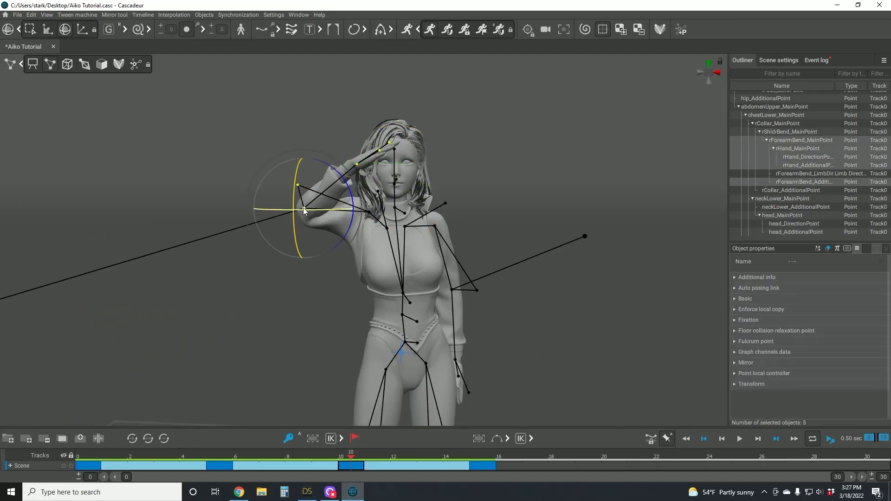
drag(346, 188, 351, 195)
Adjust the position of the neck point in front view and check the pose on the timeline.
click(393, 207)
key(w)
drag(438, 209, 463, 312)
click(494, 212)
scroll(494, 211, down, 5)
mouse_move(351, 457)
mouse_down()
mouse_move(108, 456)
mouse_move(350, 463)
mouse_up()
At the frame 15 keyframe, select all character points and paste the refined salute pose.
alt+drag(416, 292, 353, 334)
scroll(352, 334, up, 5)
right_drag(352, 338, 426, 339)
key(alt+Right)
drag(226, 160, 574, 413)
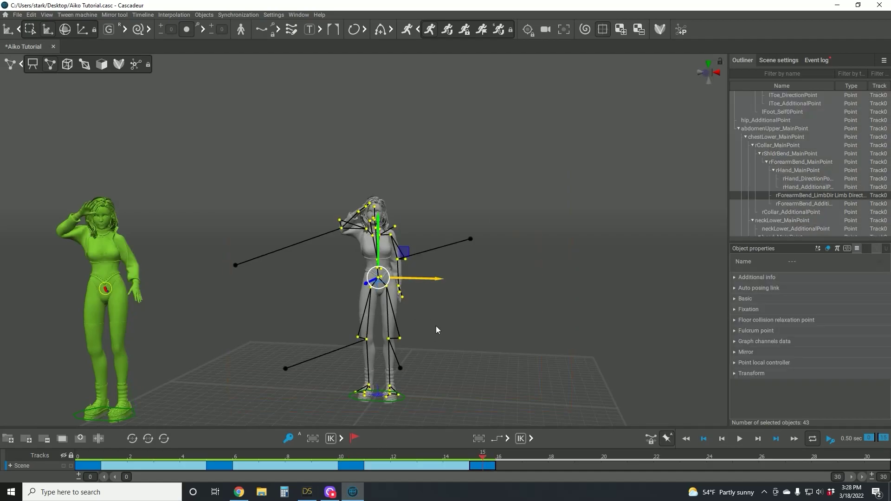
key(ctrl+v)
click(475, 298)
alt+drag(475, 298, 448, 295)
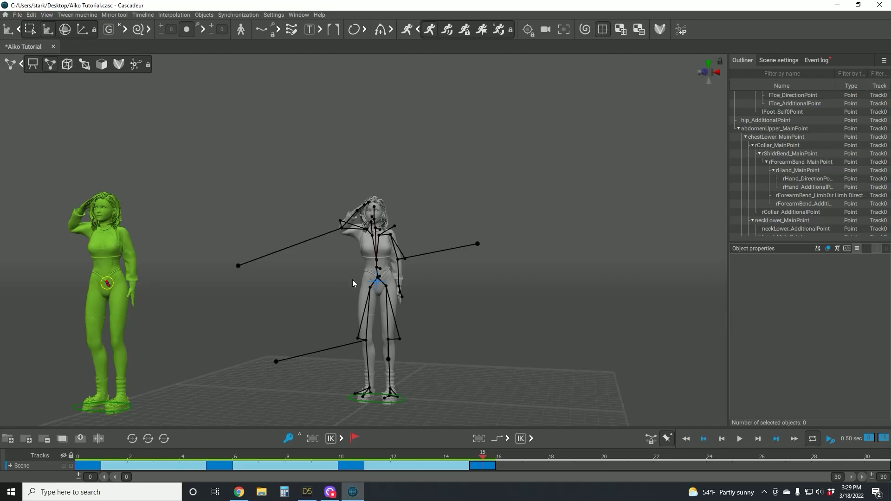
Add a keyframe at frame 20 and, in Box controller mode, return all the character's boxes to the default pose.
click(617, 466)
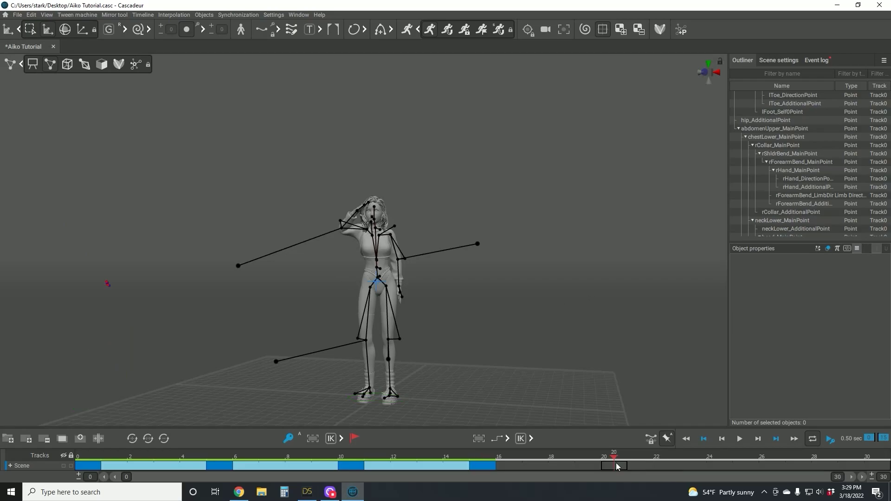
click(289, 439)
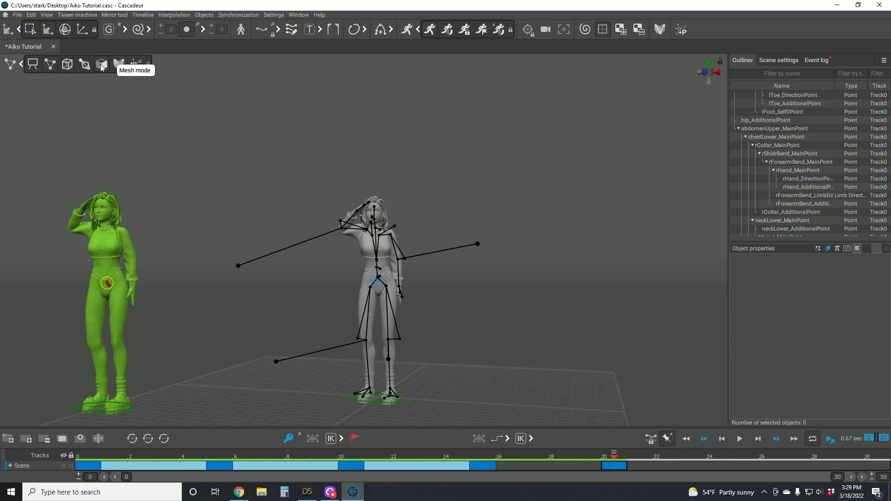
click(67, 65)
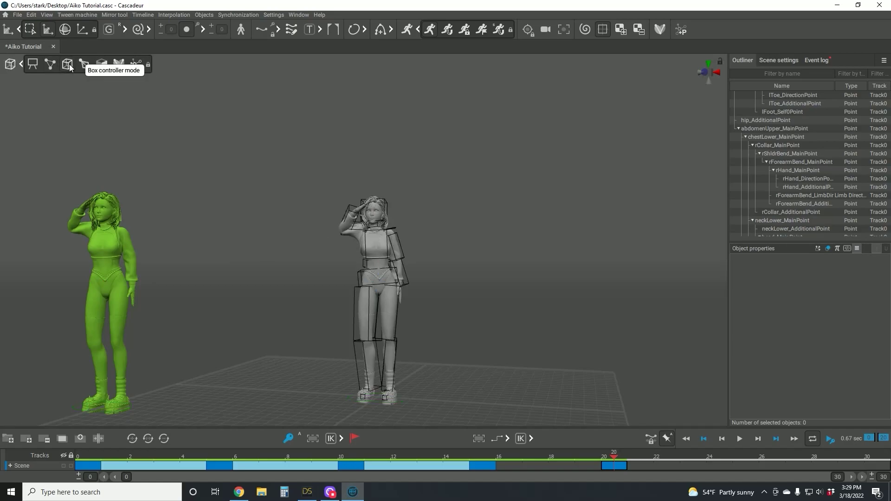
drag(484, 402, 486, 414)
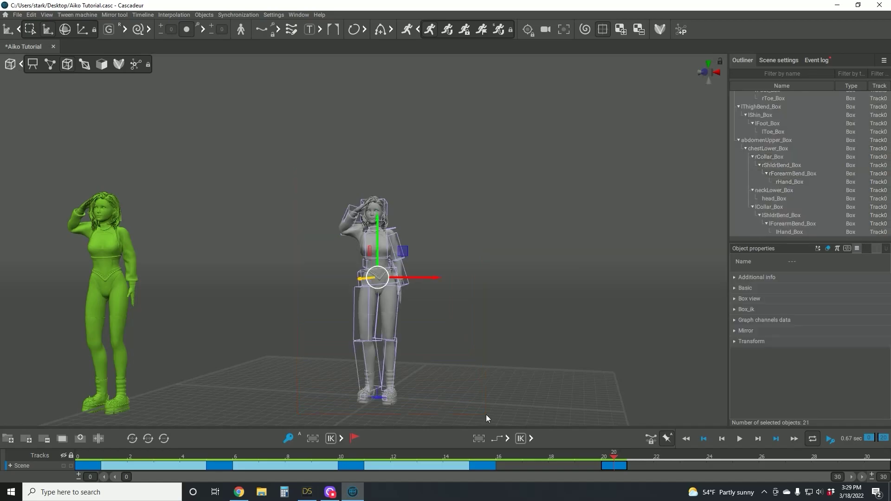
click(204, 15)
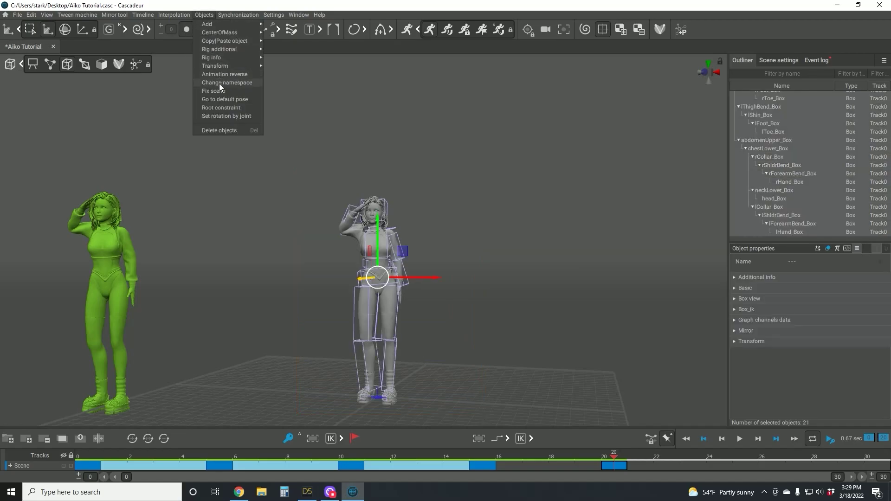
click(224, 99)
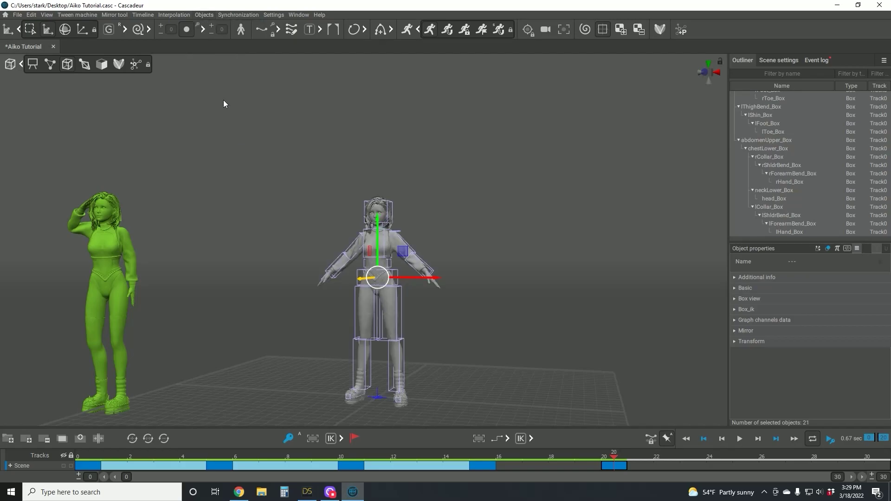
Set the timeline's end frame to 16.
click(480, 213)
alt+drag(402, 181, 45, 198)
right_drag(45, 202, 426, 202)
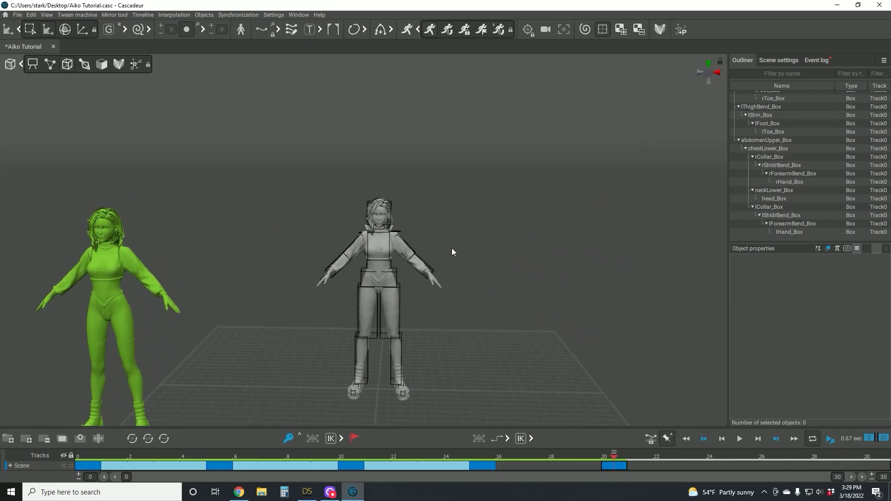
right_drag(463, 289, 483, 284)
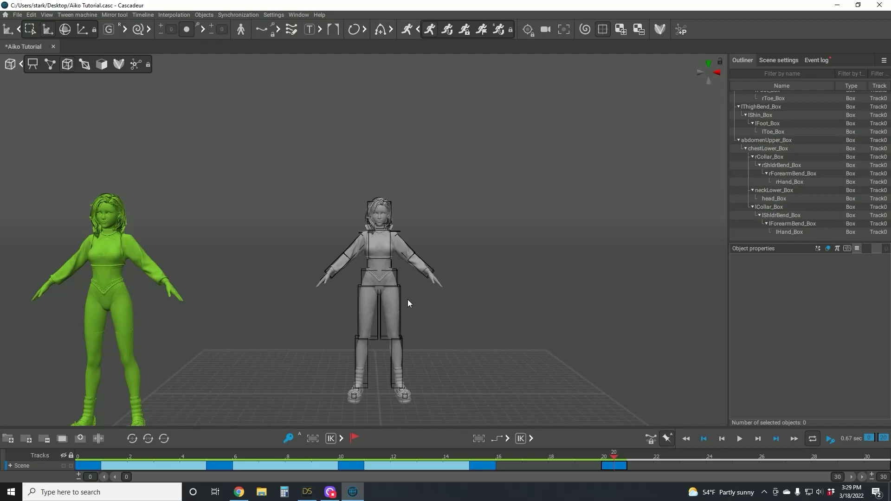
scroll(407, 301, up, 2)
scroll(407, 302, down, 3)
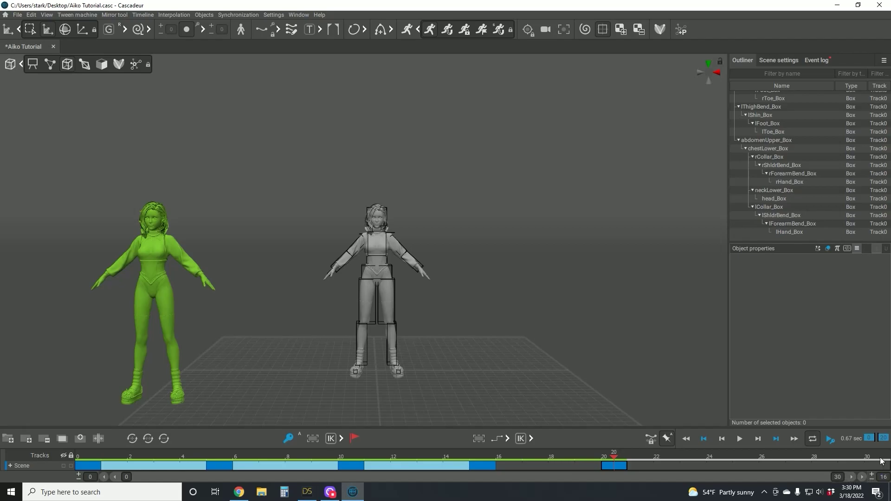
key(Return)
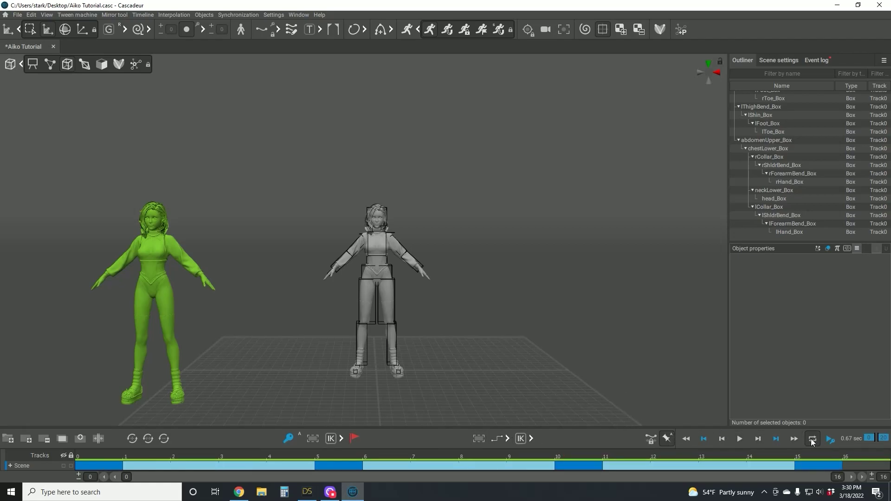
Play the animation, switch to View mode to hide the controllers, and replay it to review the salute.
click(739, 439)
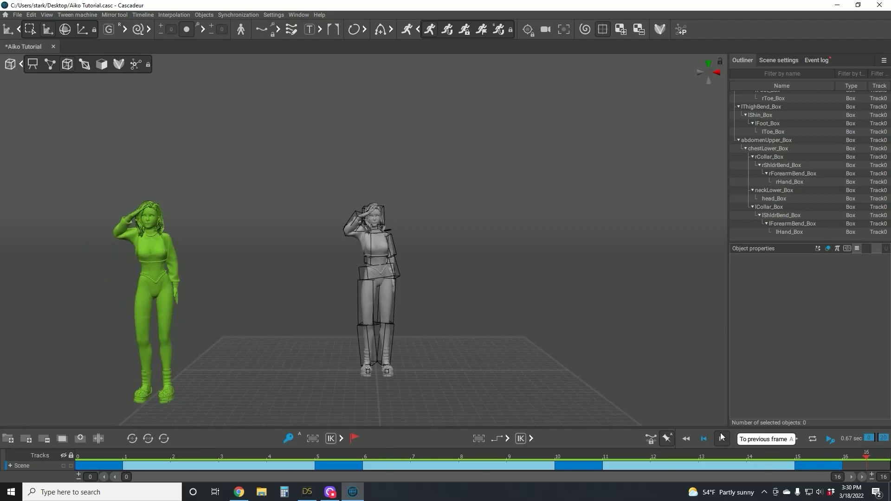
click(34, 65)
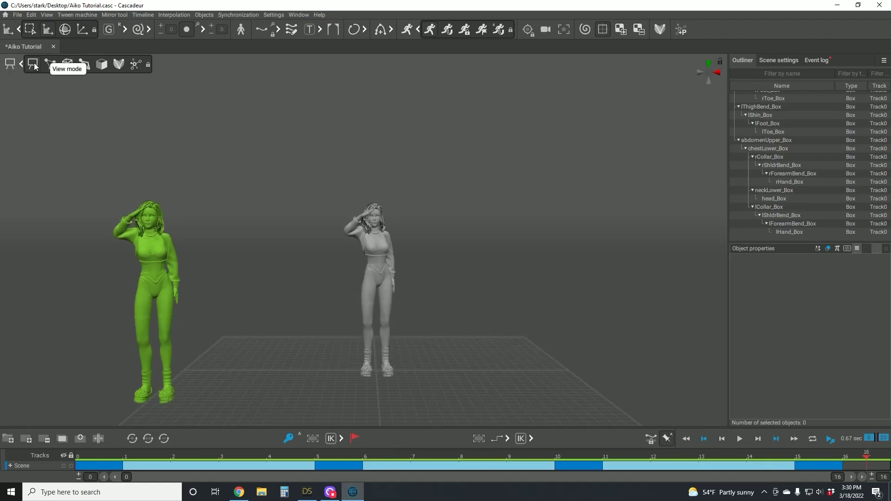
mouse_move(427, 254)
alt+mouse_down()
mouse_move(386, 251)
mouse_move(573, 254)
mouse_move(417, 255)
alt+mouse_up()
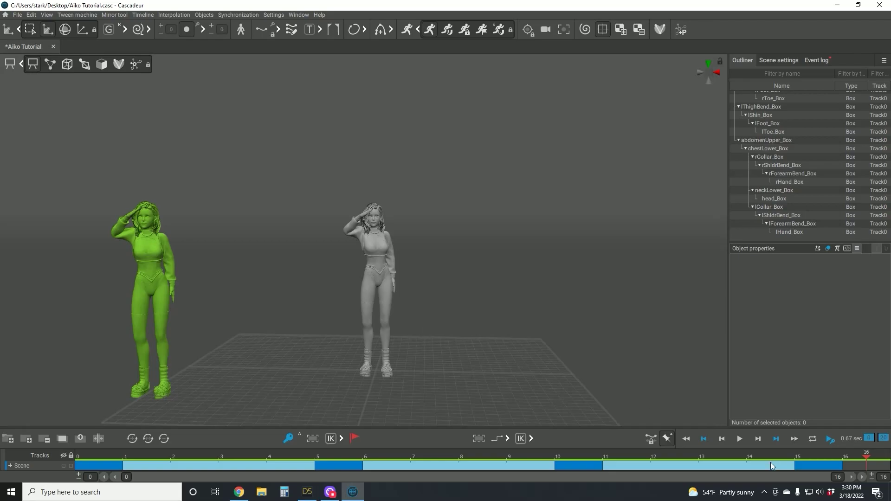
click(740, 441)
scroll(375, 230, up, 5)
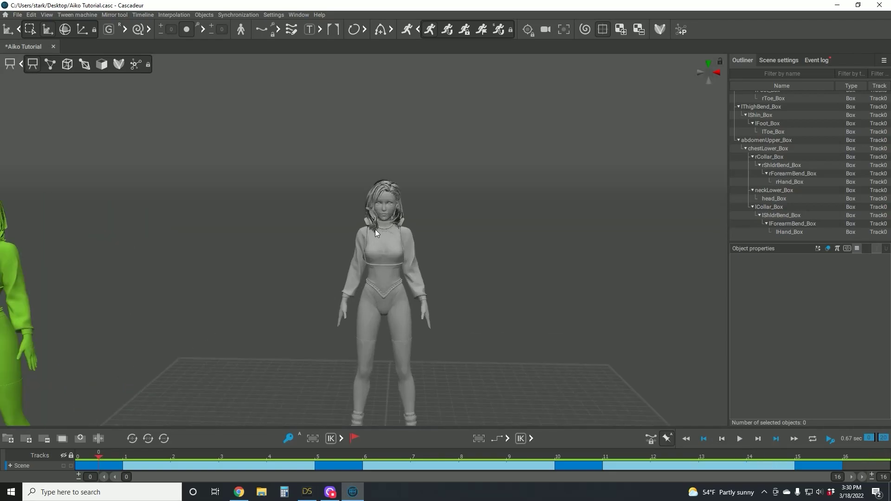
In Point controller mode at frame 0, rotate the neck and head points to tilt the head, and scrub through the animation.
click(50, 65)
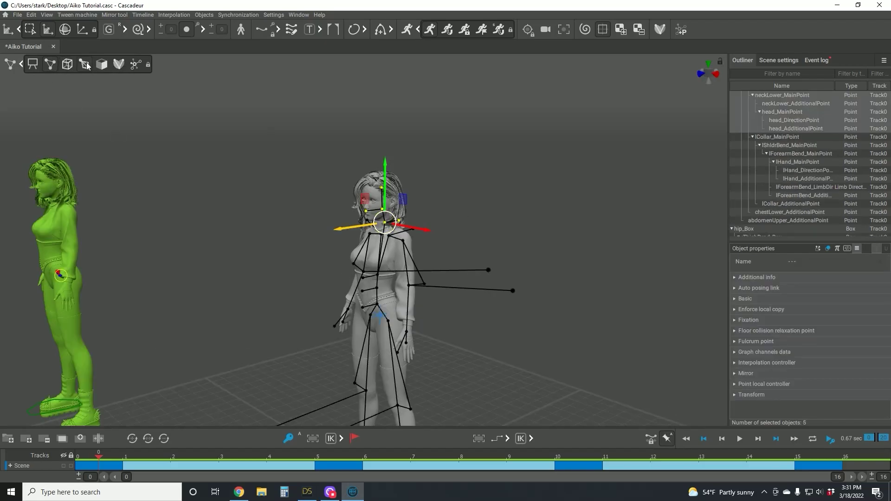
key(e)
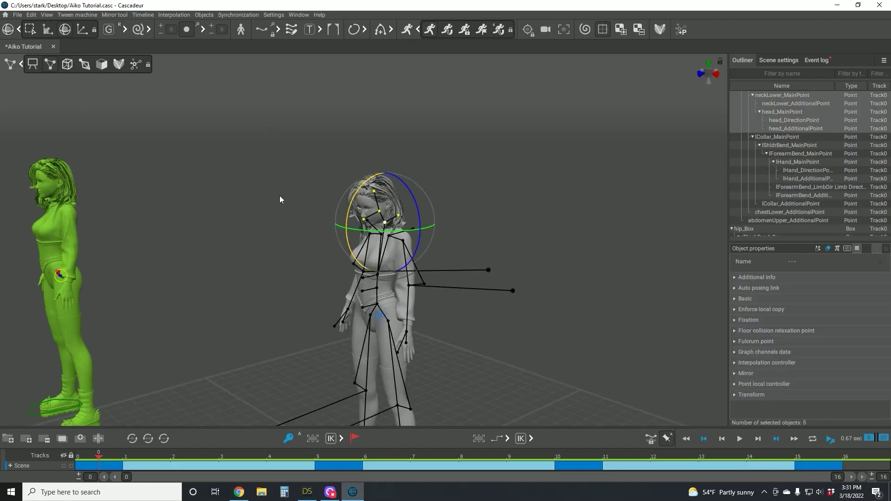
click(280, 200)
click(585, 466)
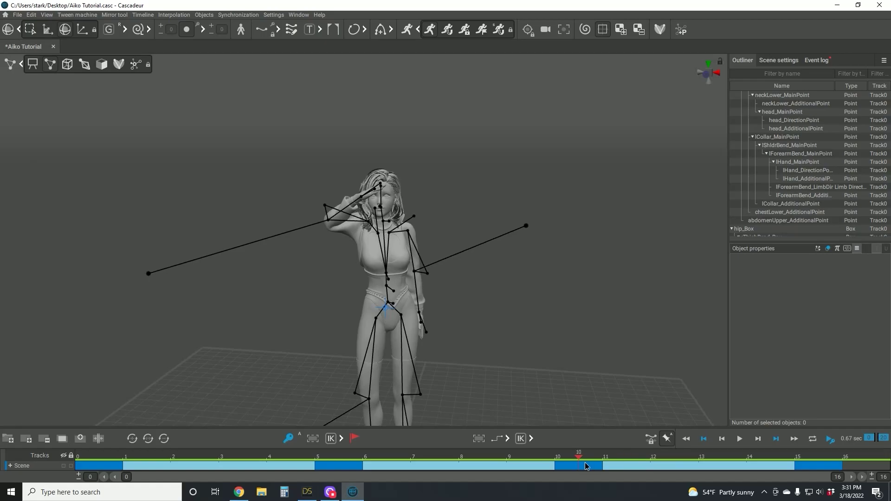
drag(585, 466, 4, 454)
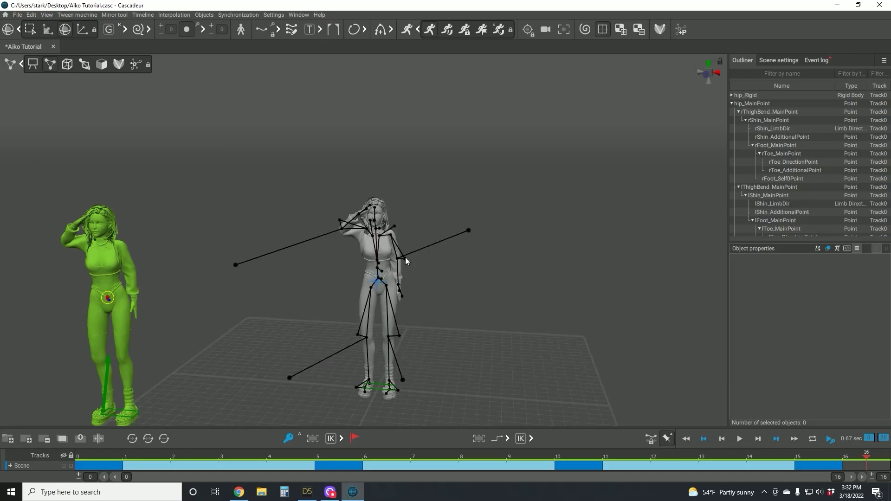
Turn off translate, rotate and scale animation in the FBX export settings of the Genesis8Female root joint.
click(405, 257)
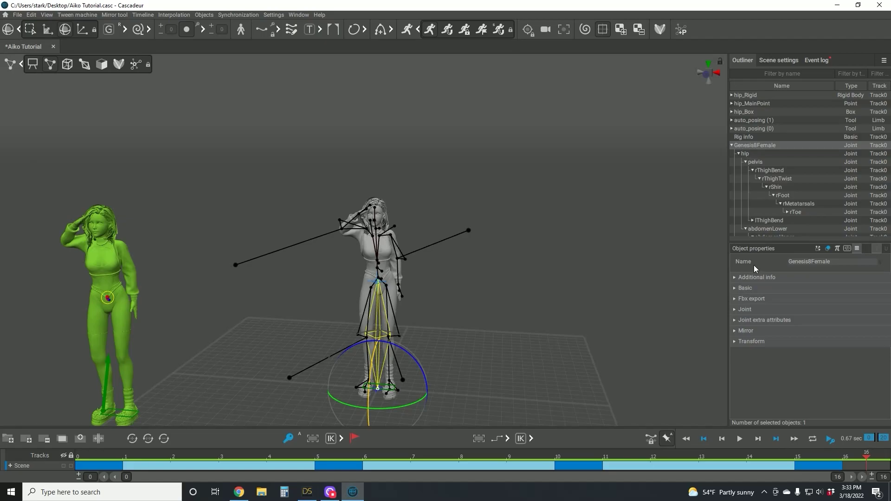
click(734, 299)
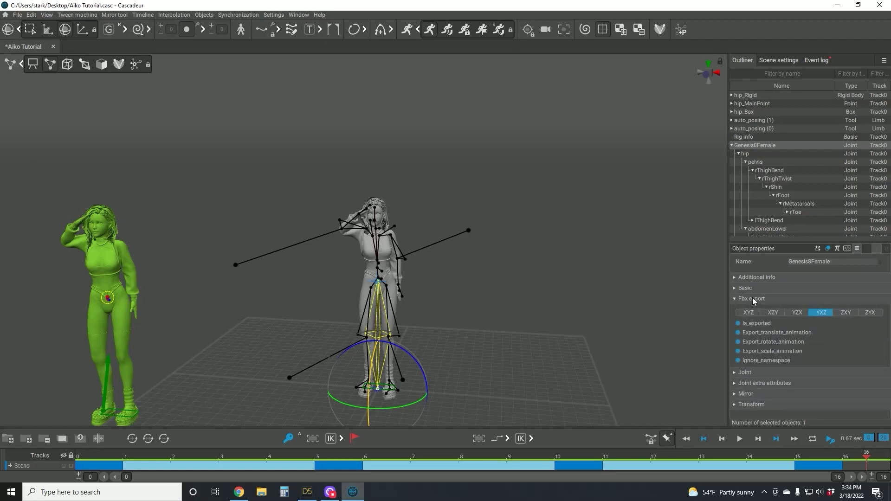
click(738, 333)
click(738, 343)
click(739, 351)
Disable scale animation export for the hip joint, and both translate and scale animation export for the pelvis.
click(746, 154)
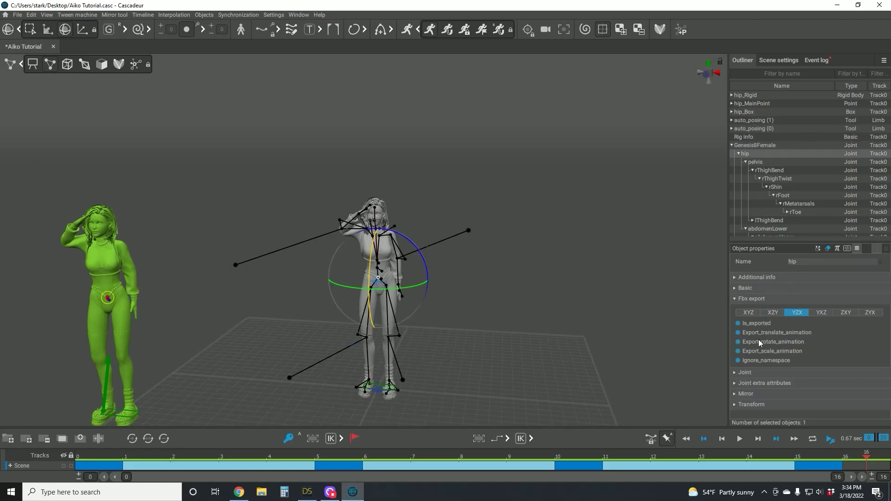
click(739, 351)
click(756, 162)
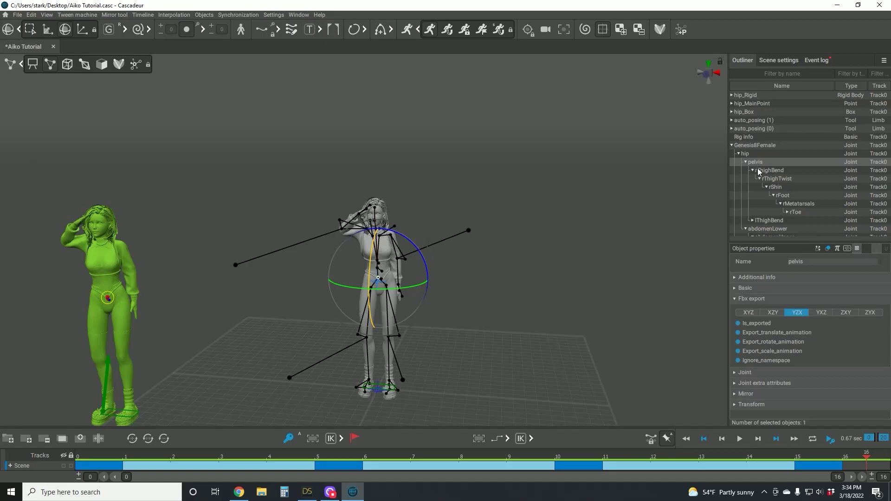
click(740, 334)
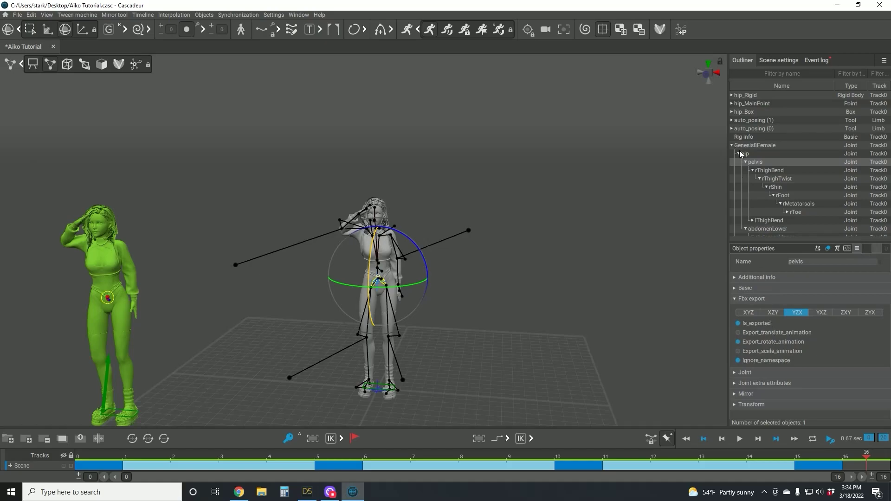
Expand the rToe joint and all its small-toe and big-toe branches in the joint hierarchy.
click(788, 212)
scroll(768, 202, down, 2)
click(794, 160)
click(794, 177)
click(795, 194)
click(795, 210)
click(795, 226)
scroll(768, 211, down, 2)
scroll(768, 209, down, 2)
scroll(767, 166, up, 3)
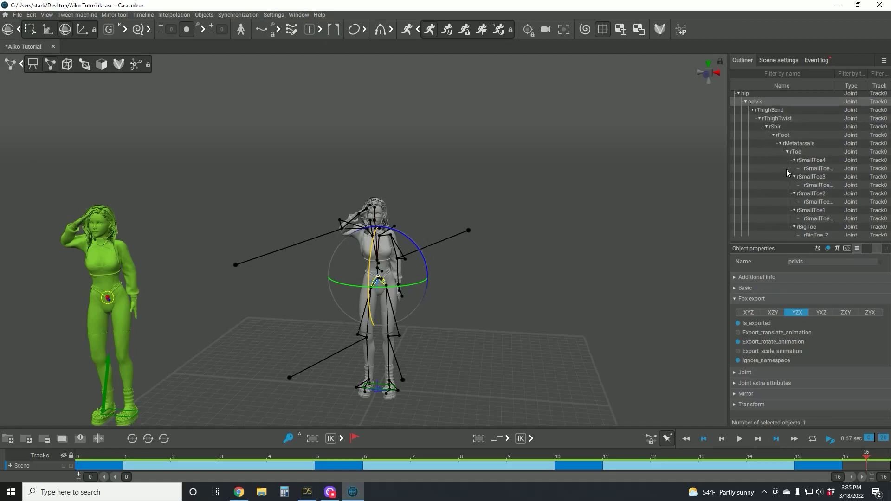
Select all joints from pelvis through rBigToe_2 and disable their translate and scale animation export.
shift+click(812, 233)
scroll(809, 174, down, 3)
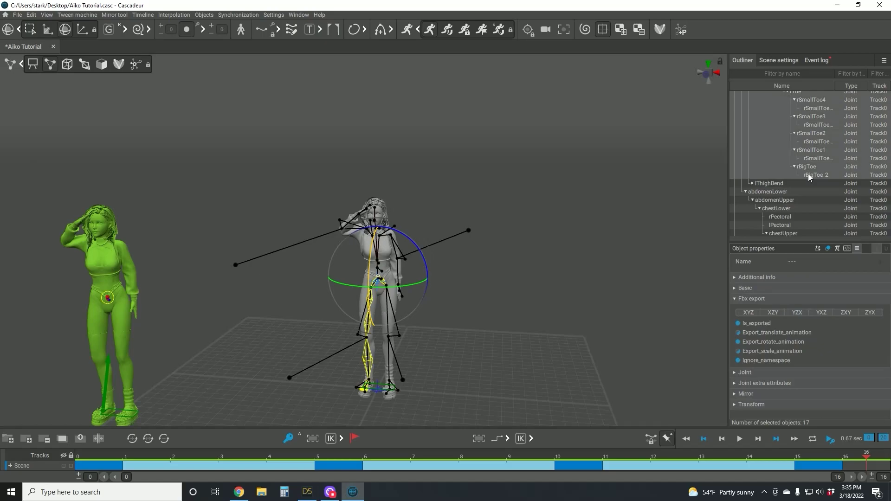
scroll(785, 158, up, 2)
scroll(785, 158, up, 3)
scroll(785, 158, down, 2)
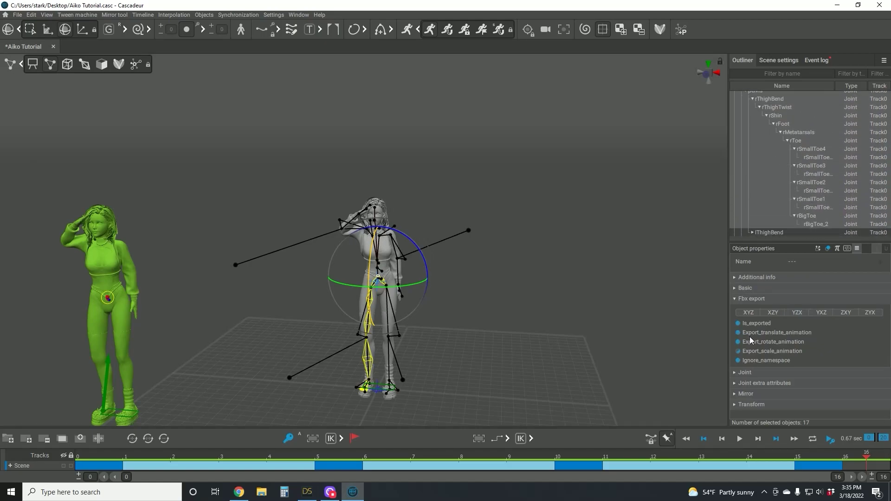
click(738, 332)
click(738, 351)
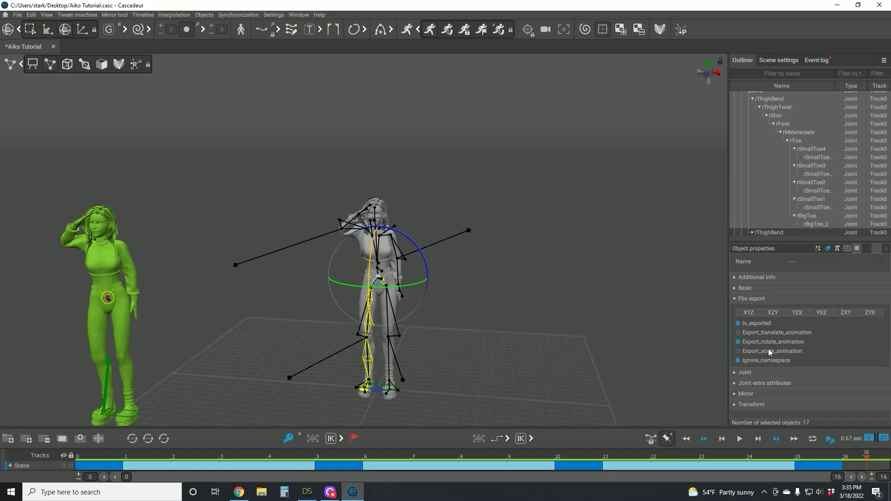
Check the FBX export settings on individual right-leg joints, including rThighTwist and rSmallToe4.
click(752, 132)
click(769, 109)
click(774, 124)
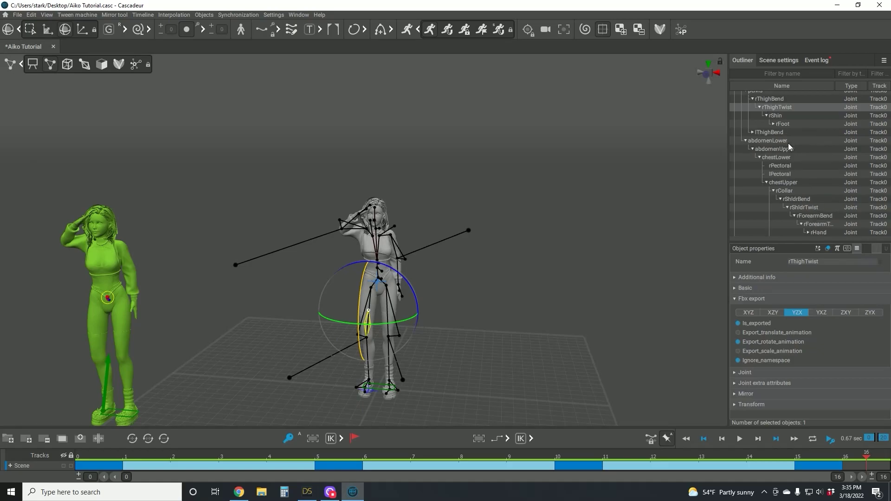
click(780, 124)
click(773, 124)
scroll(774, 132, down, 1)
click(776, 133)
Expand the left-leg hierarchy from lThighBend down through the individual toe joints.
scroll(777, 166, down, 2)
click(752, 172)
click(767, 189)
click(773, 197)
click(780, 206)
click(787, 213)
click(795, 222)
scroll(802, 205, down, 2)
click(794, 179)
click(794, 195)
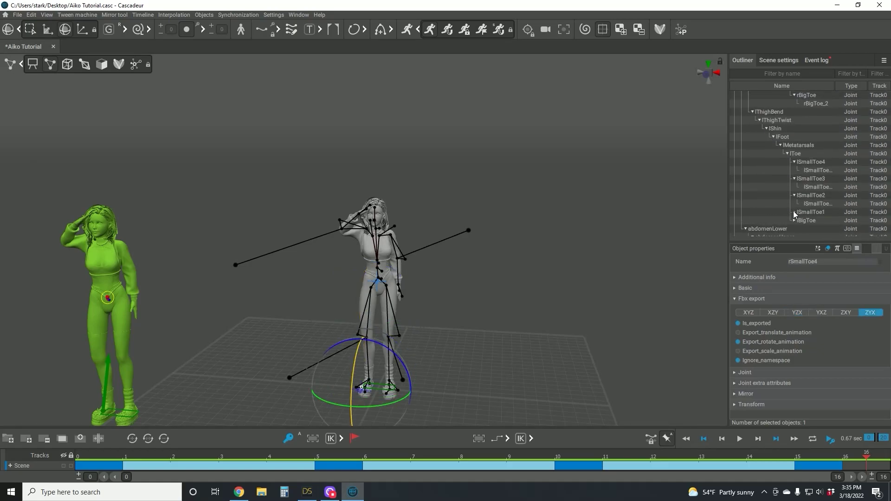
Select all left-leg joints from the big toe up to lThighBend and disable their translate and scale animation export.
click(808, 176)
scroll(798, 177, up, 4)
shift+click(771, 163)
scroll(762, 186, down, 4)
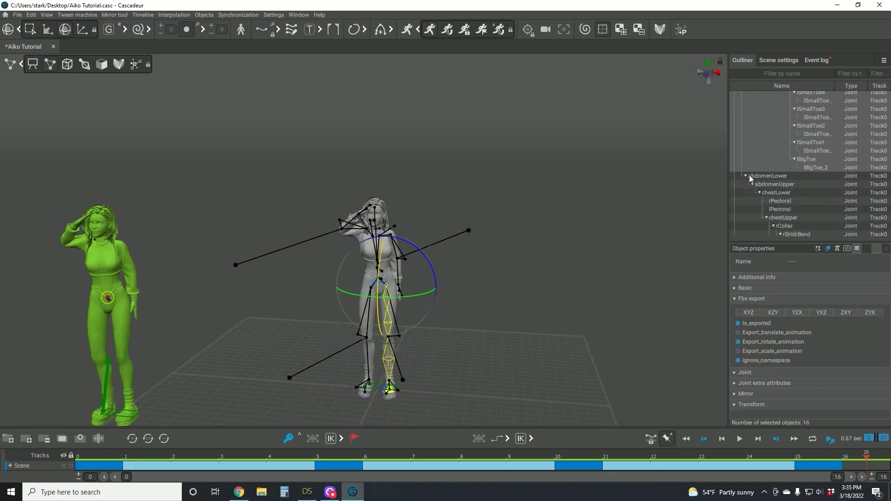
Expand the rHand joint and all its thumb and finger branches in the hierarchy.
scroll(775, 176, down, 2)
click(809, 207)
scroll(817, 189, down, 2)
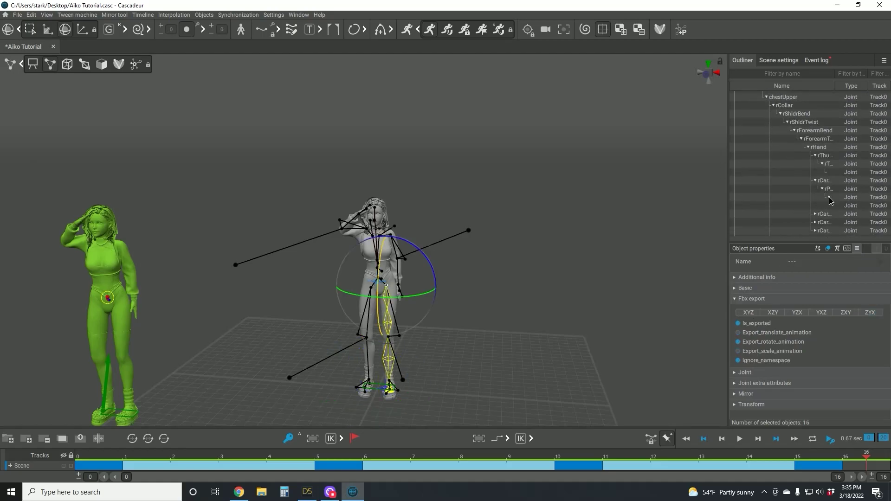
click(816, 214)
scroll(822, 209, down, 2)
click(815, 187)
click(815, 221)
scroll(822, 204, down, 4)
Select the right-arm joints from rIndex3 up to the collar, followed by the torso joints between chest and abdomen.
click(829, 140)
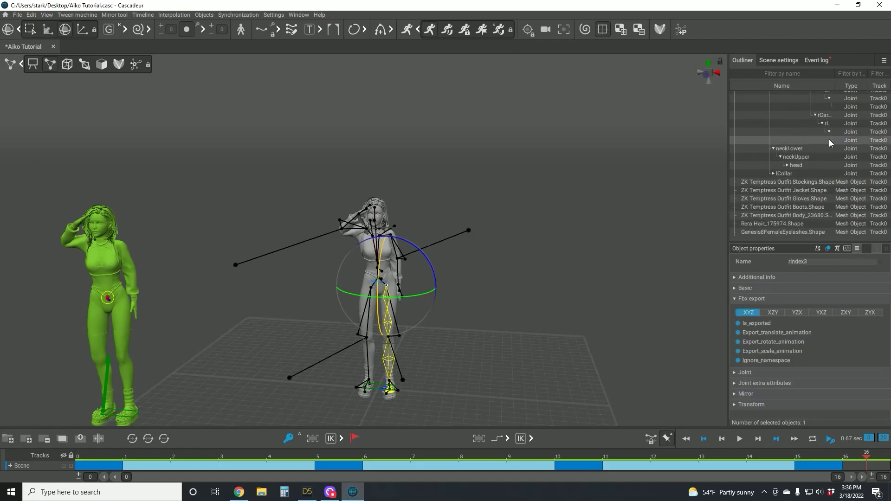
scroll(812, 139, up, 6)
shift+click(776, 100)
scroll(776, 101, up, 2)
click(781, 151)
shift+click(762, 118)
Expand the left-arm hierarchy from lCollar down through the hand's thumb and finger joints.
scroll(774, 168, down, 10)
click(781, 132)
click(787, 141)
click(794, 148)
click(801, 156)
click(808, 165)
click(815, 173)
click(823, 181)
click(815, 199)
click(822, 207)
scroll(824, 209, down, 2)
click(823, 179)
Select the left-arm joints from the last finger joint up to lCollar.
click(831, 204)
scroll(774, 171, up, 4)
shift+click(778, 122)
Select the neckLower joint and expand the head's facial, jaw and ear joints.
scroll(785, 153, up, 2)
click(787, 173)
click(804, 182)
click(782, 157)
scroll(789, 139, down, 2)
click(793, 130)
scroll(798, 187, down, 3)
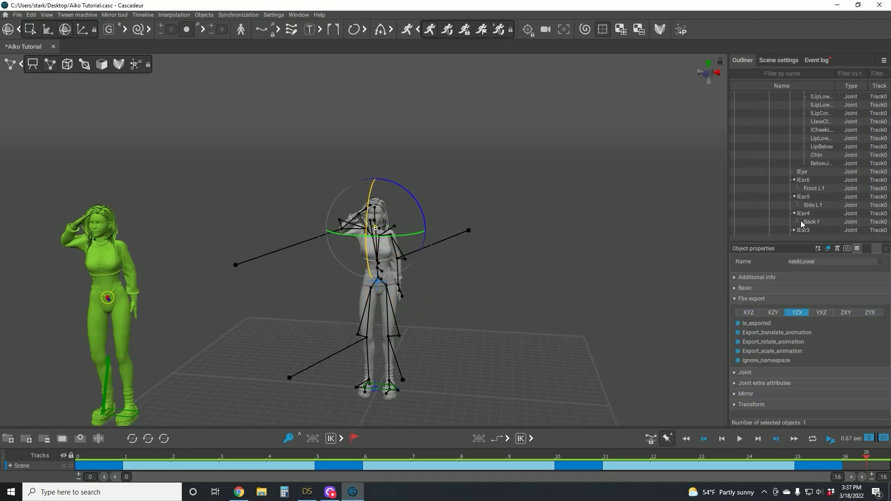
click(789, 204)
Select the facial joints under the head, starting from upperTeeth.
scroll(782, 177, up, 5)
click(796, 180)
click(803, 186)
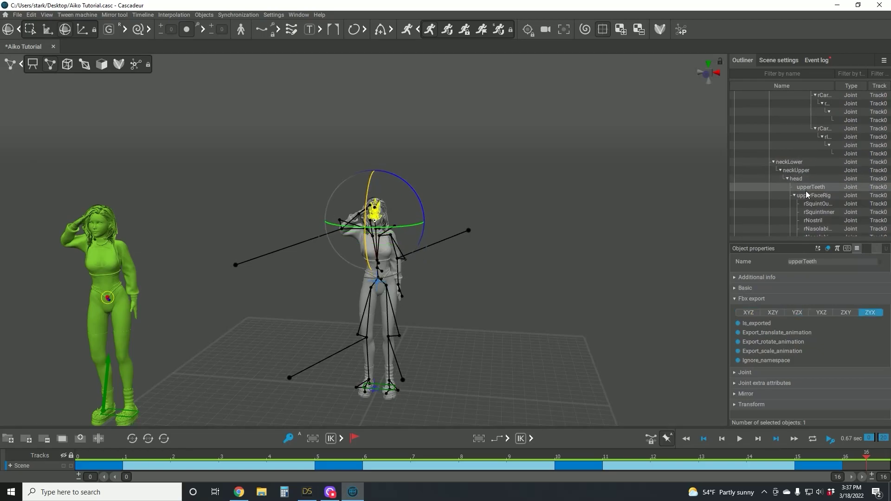
scroll(775, 187, down, 2)
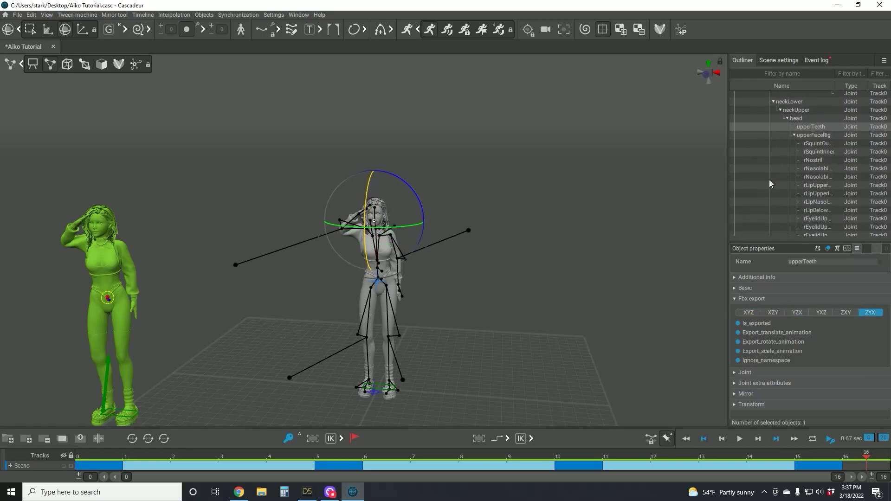
scroll(796, 158, up, 2)
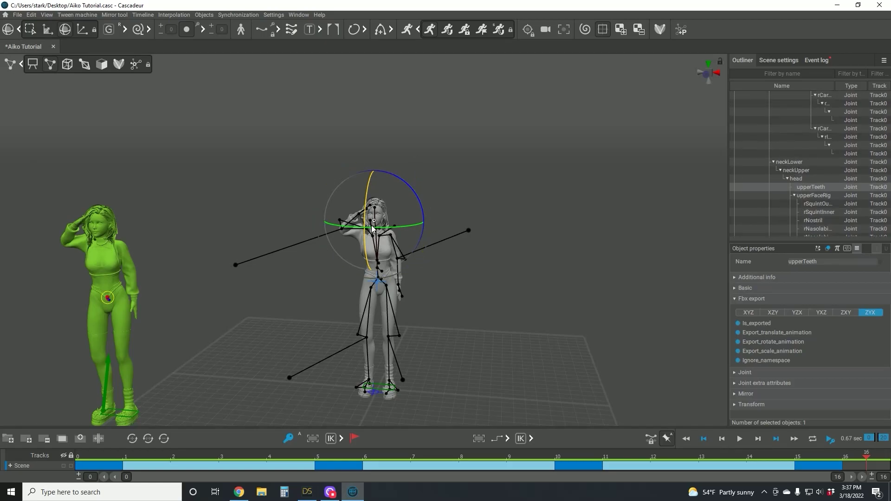
scroll(777, 162, down, 4)
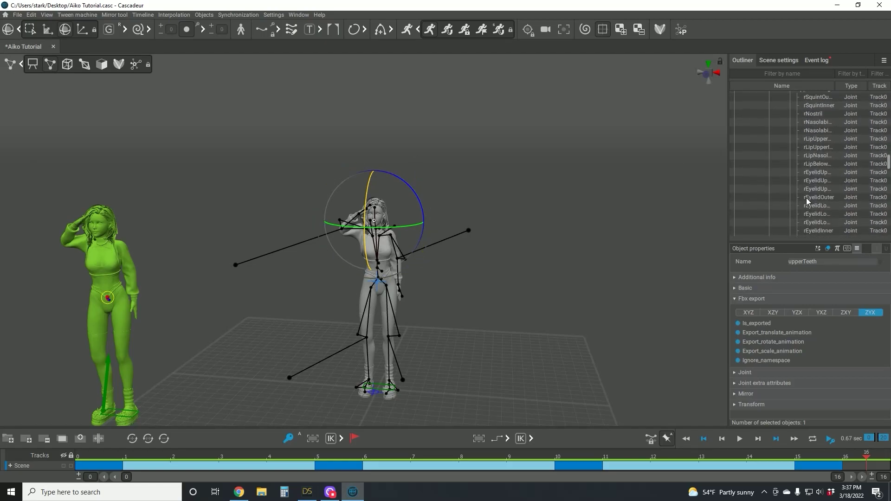
scroll(806, 197, up, 2)
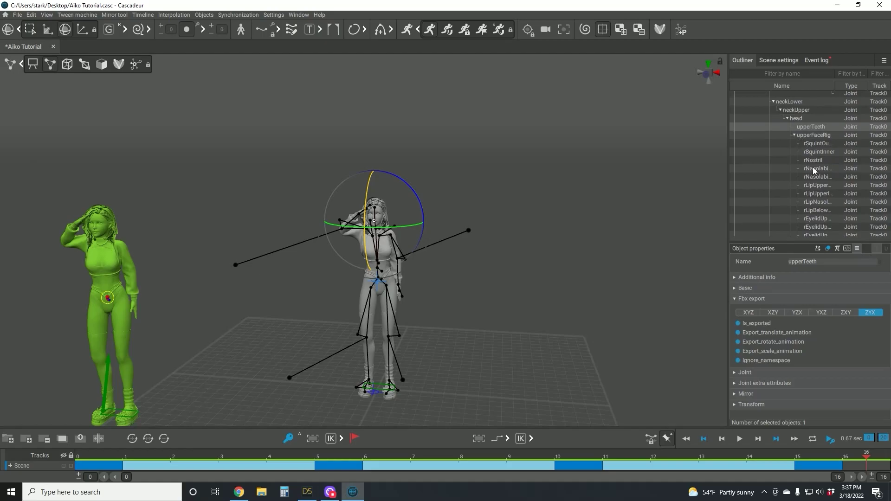
scroll(813, 168, down, 10)
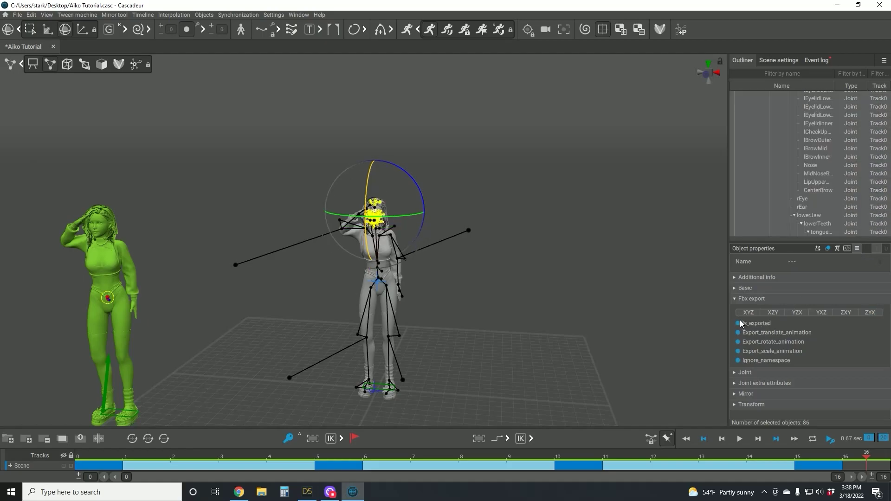
Turn off Is_exported and the translate, rotate and scale animation export for the selected facial joints.
click(738, 324)
click(738, 333)
click(739, 342)
click(738, 352)
scroll(800, 185, up, 10)
scroll(796, 185, up, 10)
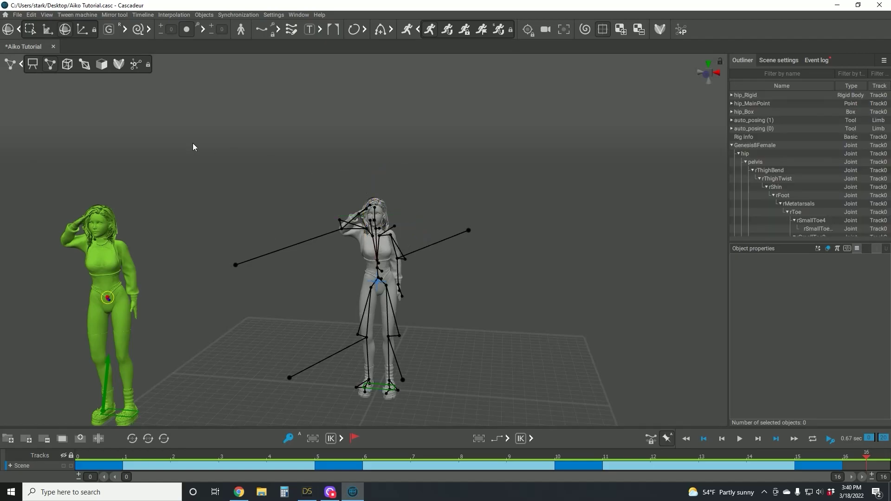
Review the APP export options in the application settings, including ApplyEulerFilterOnExport, BakeAnimation, FbxUpAxis and TypeFbxAscii.
click(274, 15)
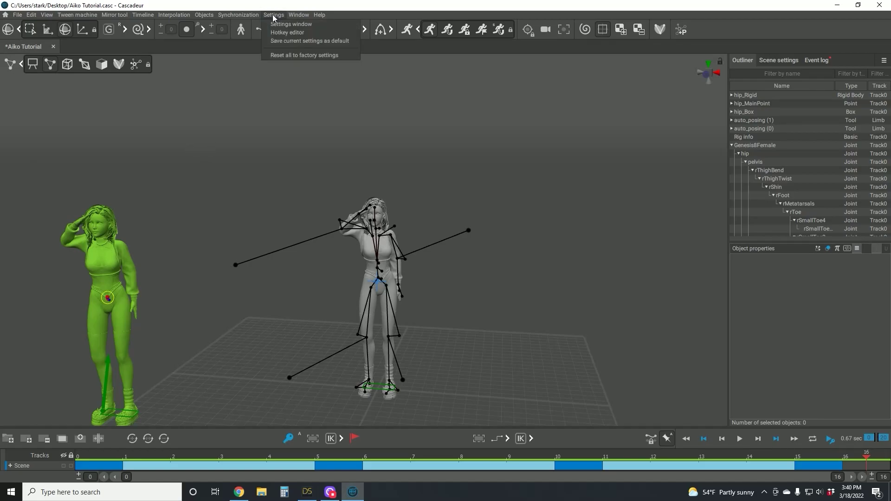
click(279, 24)
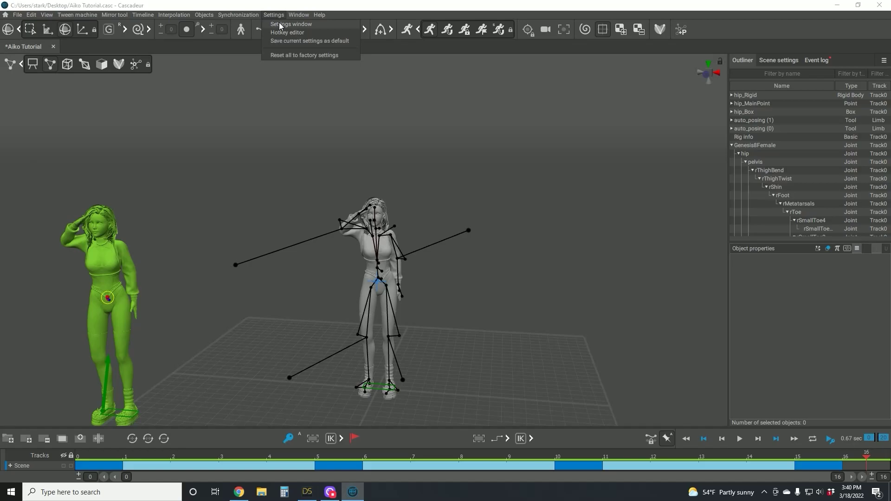
click(217, 153)
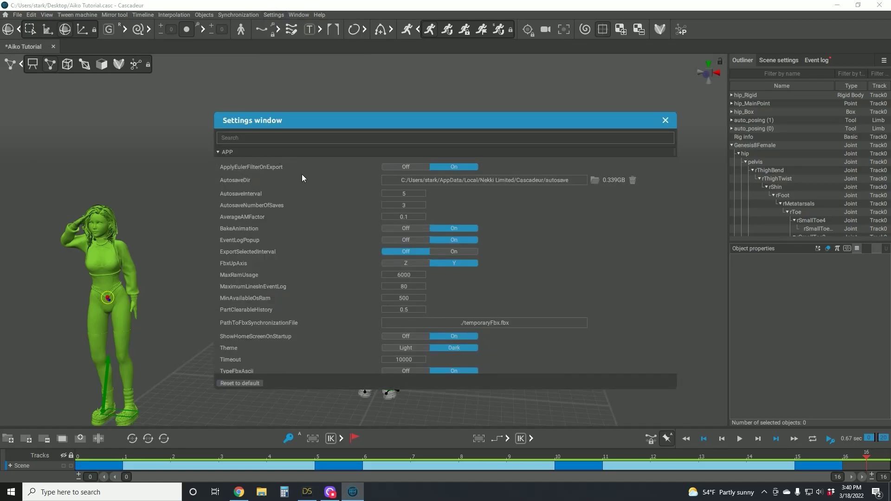
scroll(302, 174, down, 3)
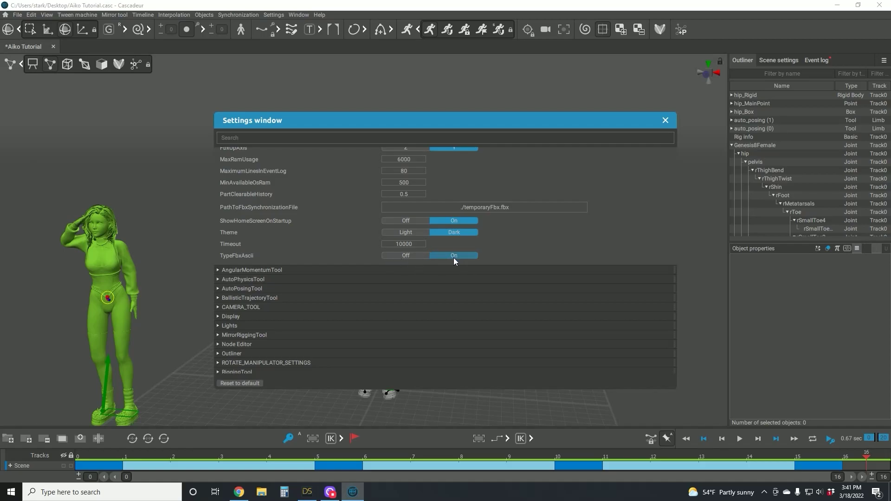
click(666, 121)
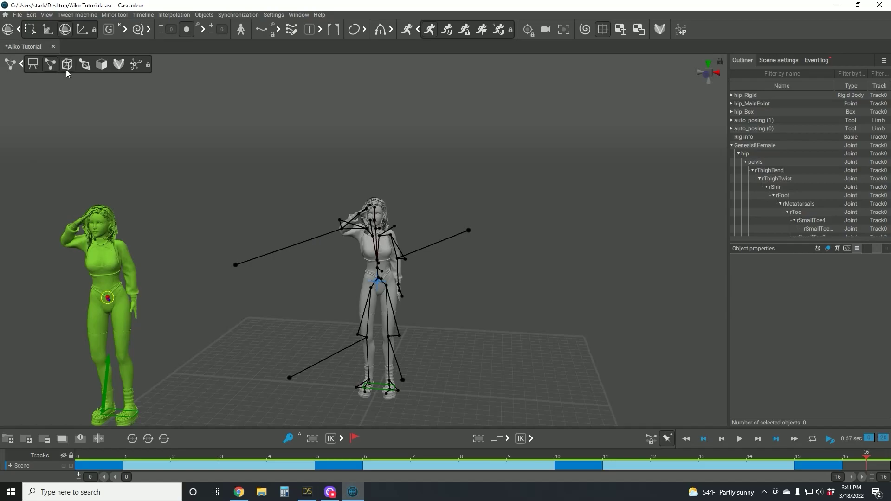
Export the animation to FBX without meshes as Aiko_Salute in the DAZ-Cascadeur_TUT folder.
click(18, 15)
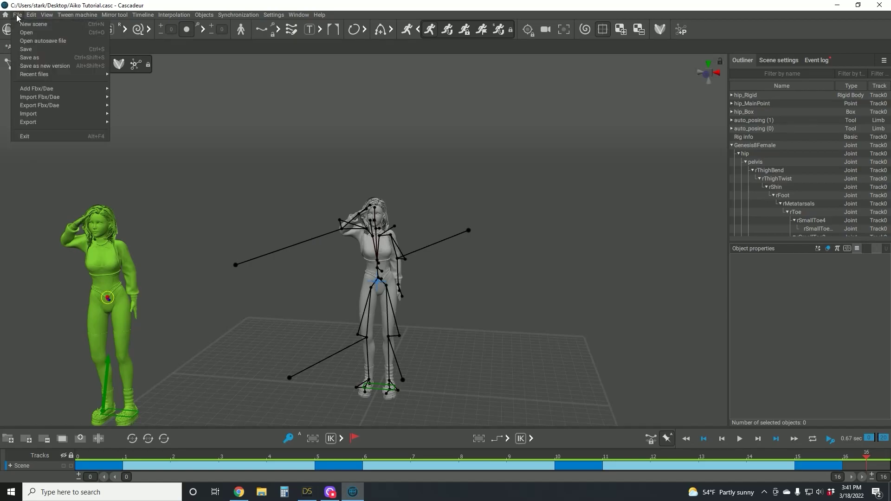
mouse_move(37, 104)
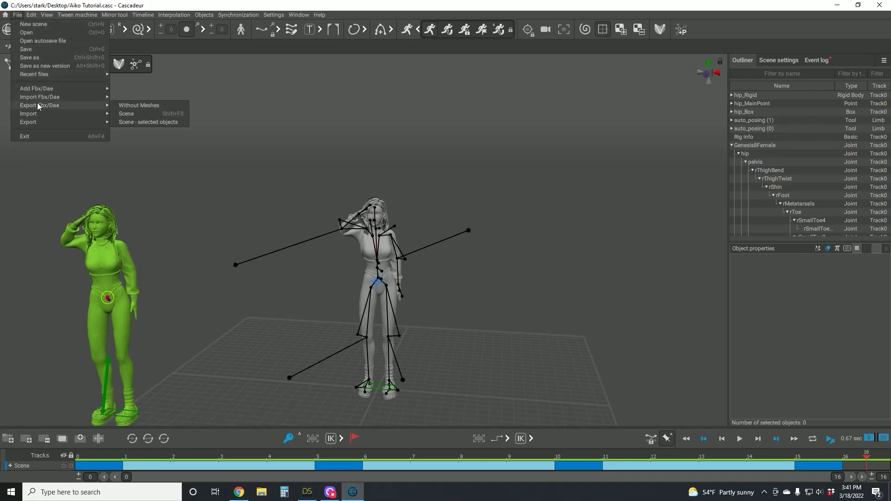
click(143, 105)
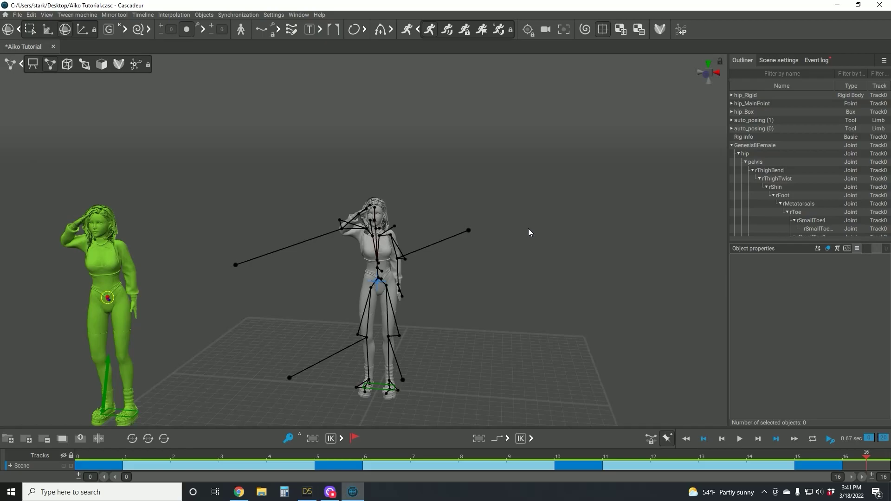
Switch to DAZ Studio and import the Aiko_Salute file from the DAZ-Cascadeur_TUT folder.
key(alt+Tab)
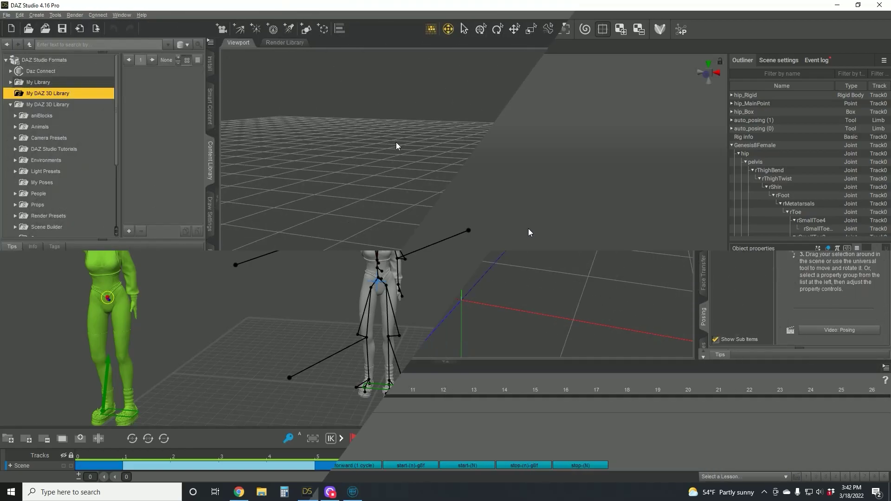
click(6, 15)
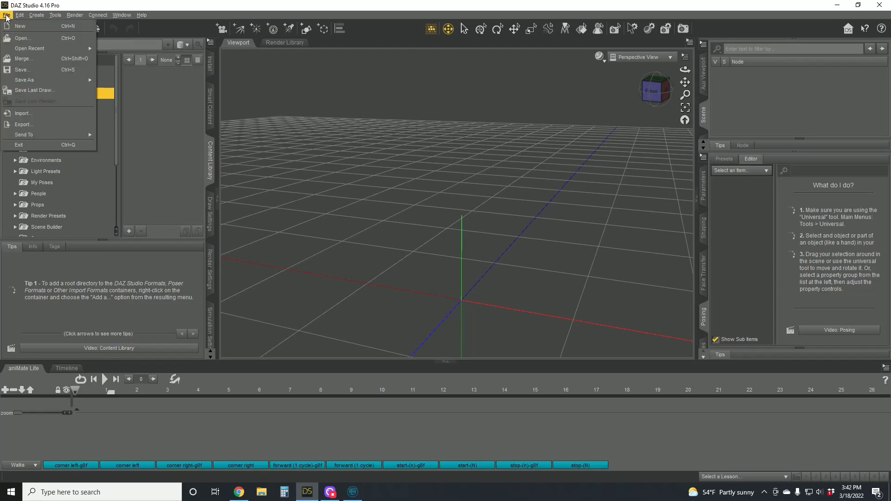
click(29, 113)
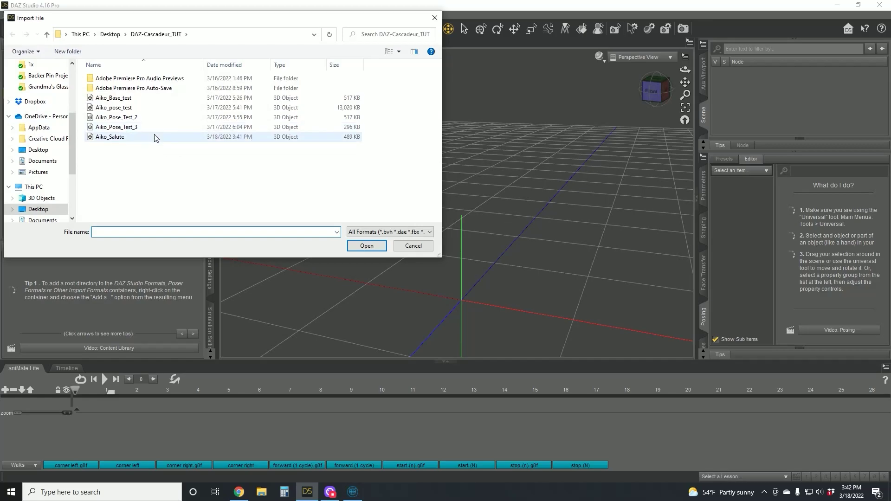
click(115, 137)
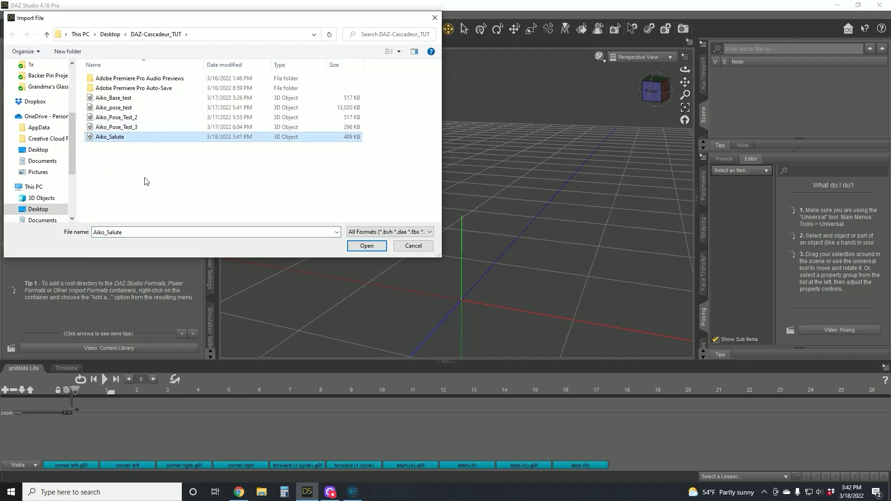
click(367, 248)
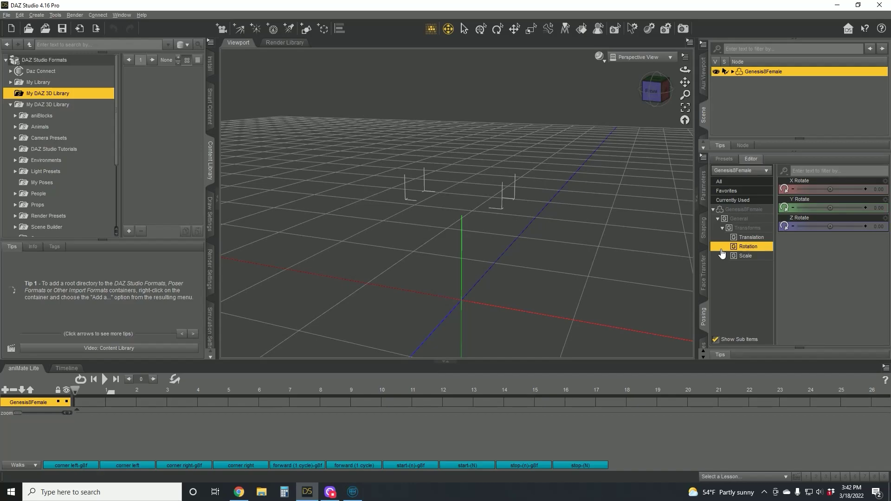
Turn on Show Bones in the display parameters of the imported Genesis8Female figure.
click(739, 209)
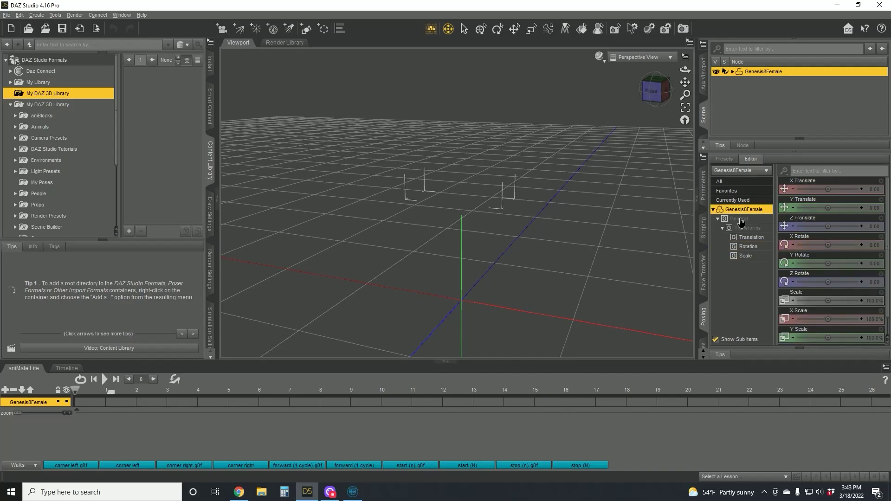
click(740, 219)
click(743, 228)
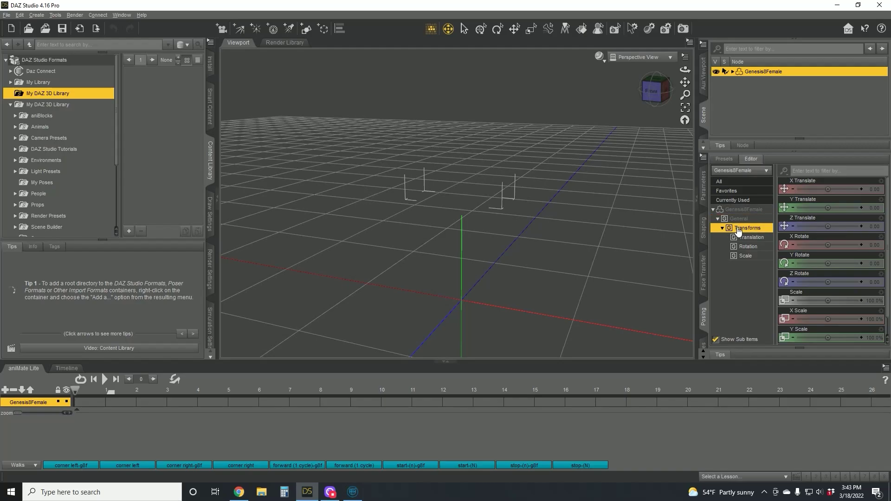
click(702, 185)
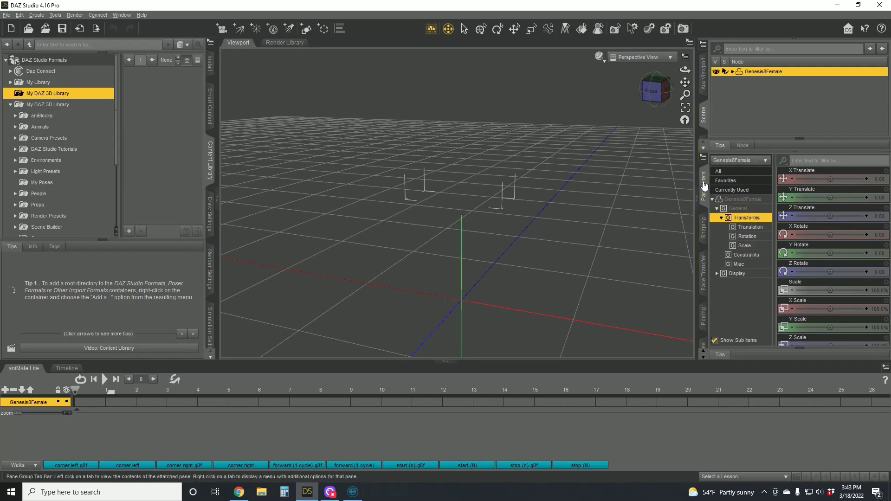
click(738, 274)
click(841, 236)
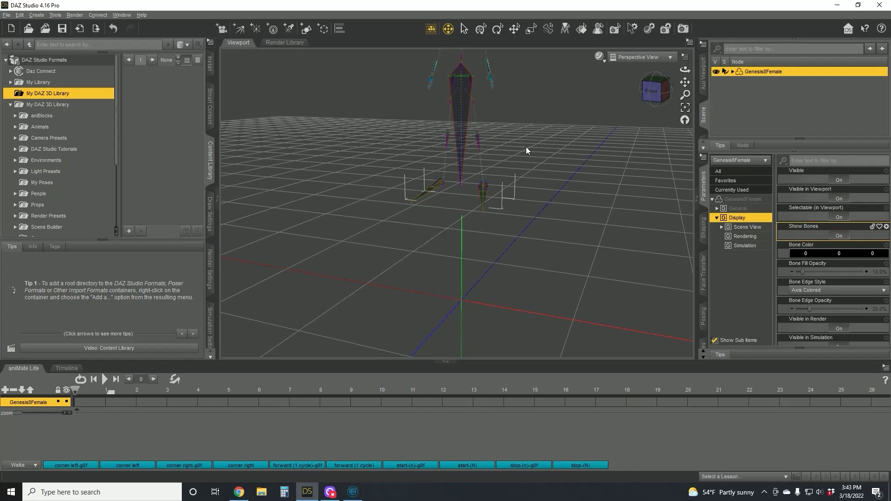
Frame the full skeleton in the viewport and play the imported salute animation twice to check the motion.
drag(528, 128, 524, 174)
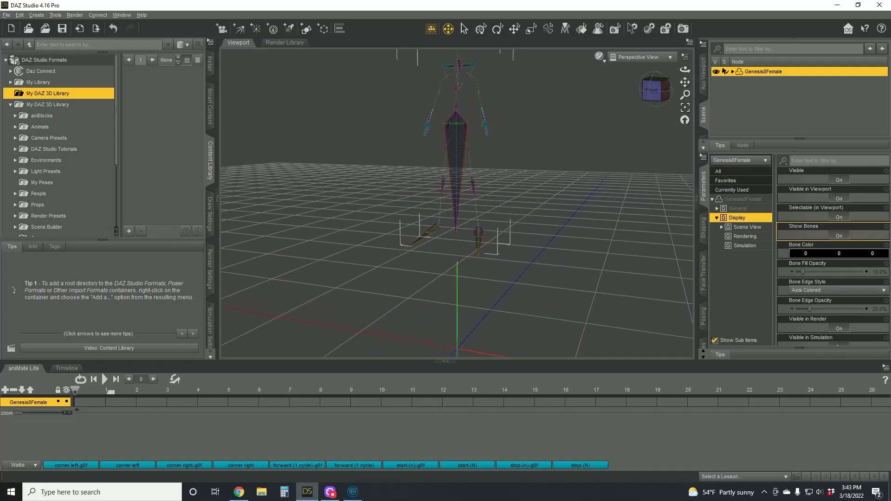
drag(685, 83, 684, 123)
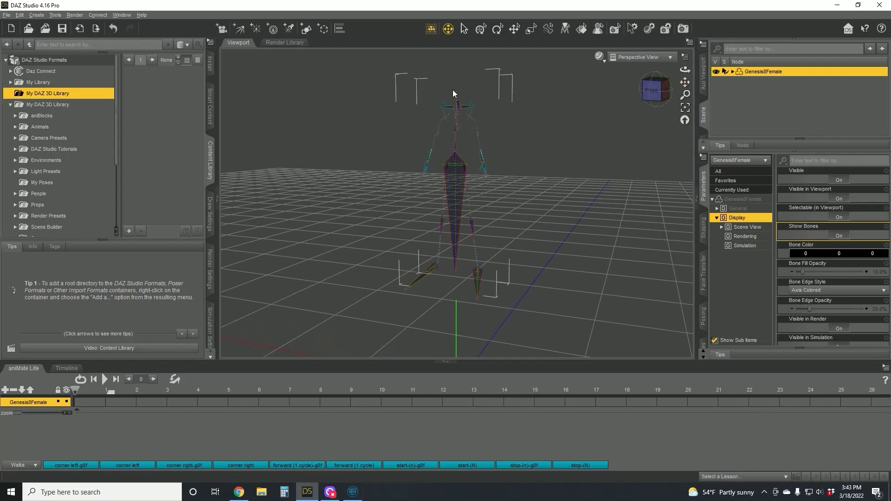
click(104, 380)
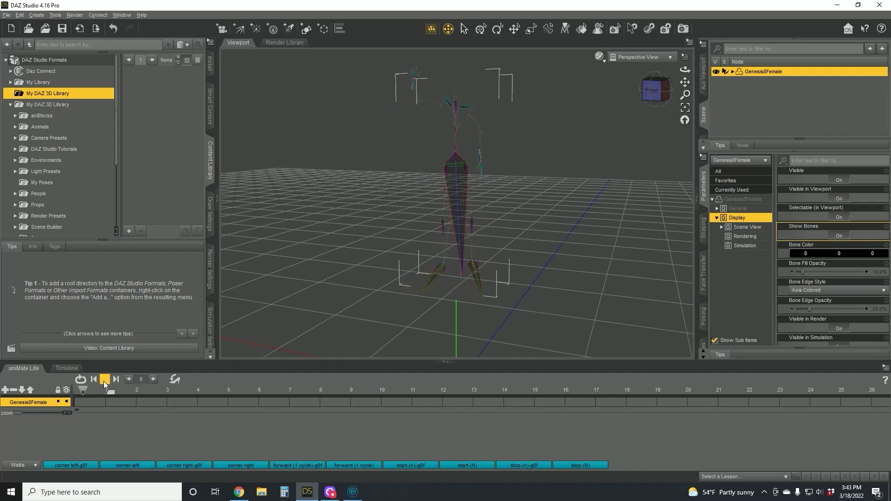
click(105, 379)
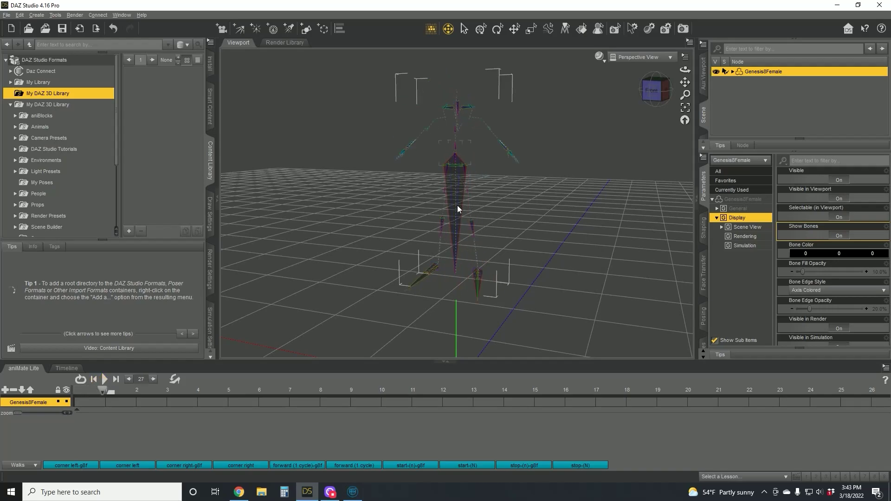
click(104, 380)
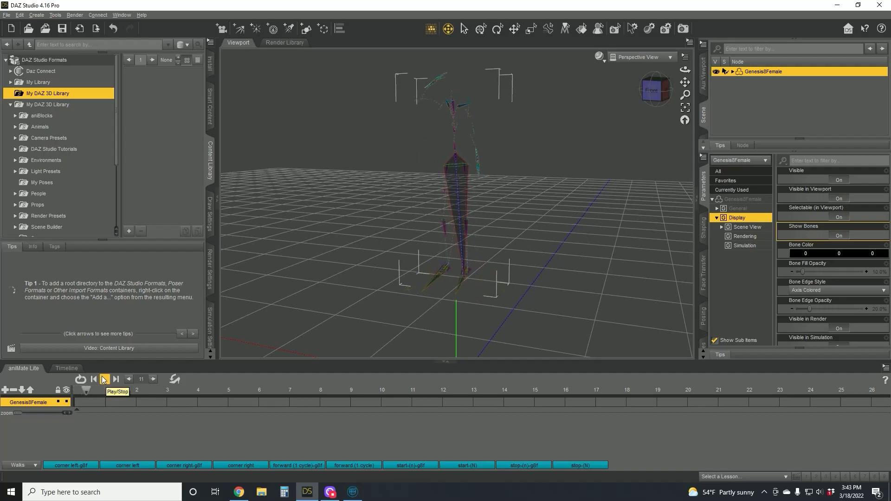
click(105, 380)
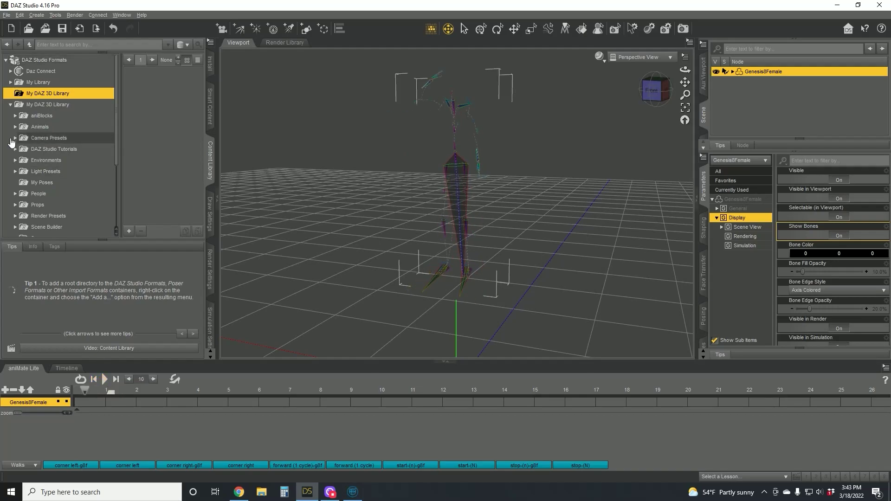
Save the Genesis8Female animation as a pose preset named Aiko_Salute in My Poses, using an animated range ending at frame 108.
click(6, 15)
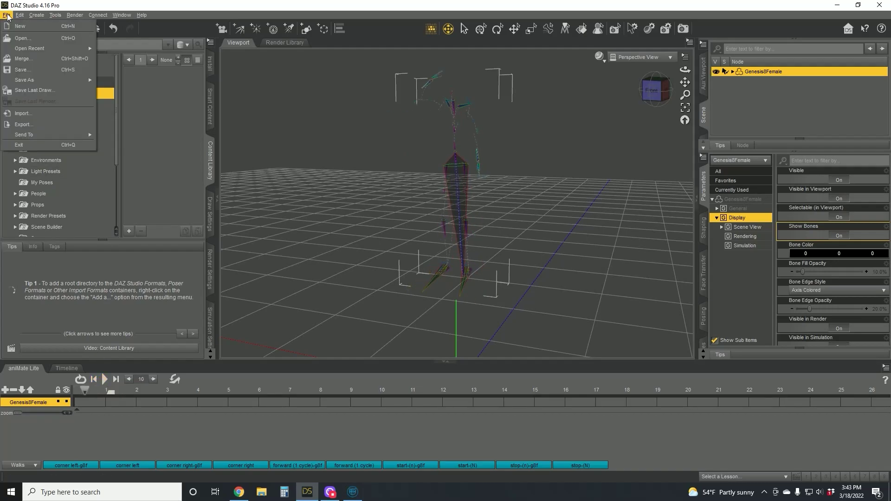
mouse_move(21, 82)
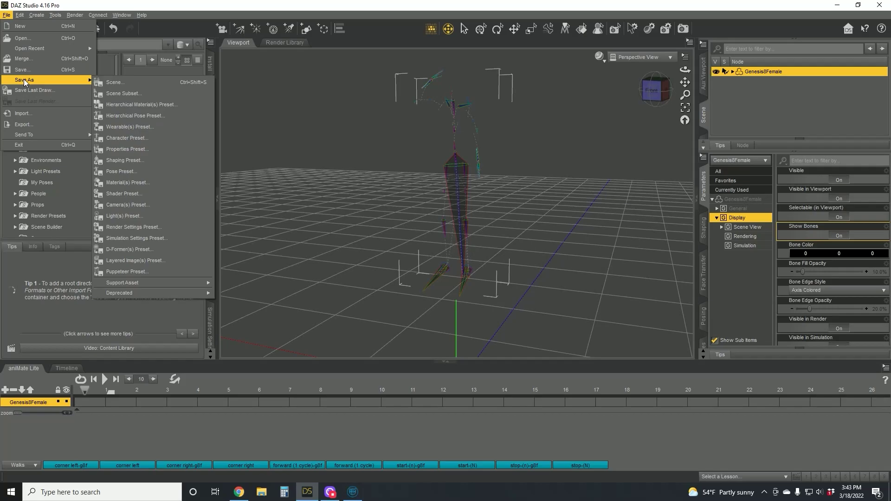
click(128, 172)
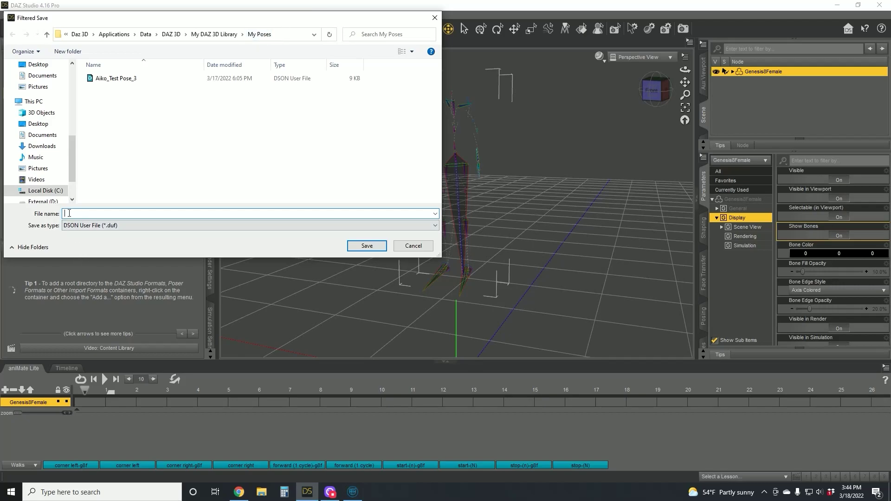
text(Aiko)
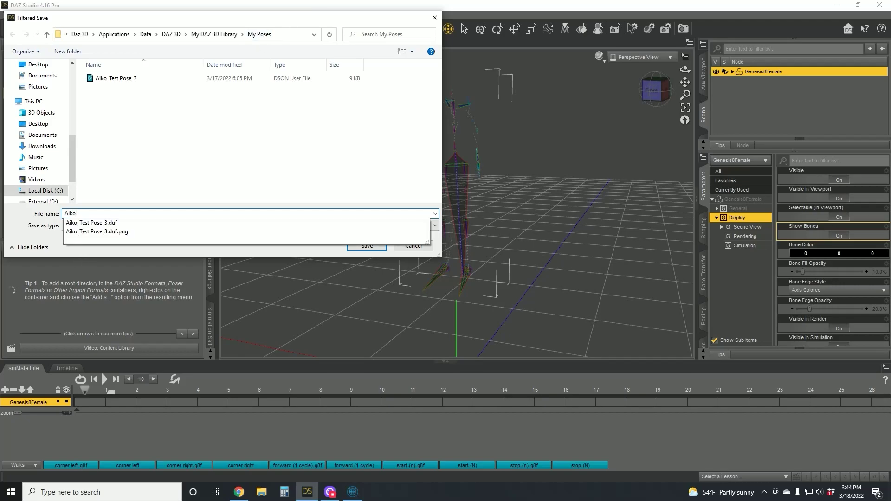
text(_Salute)
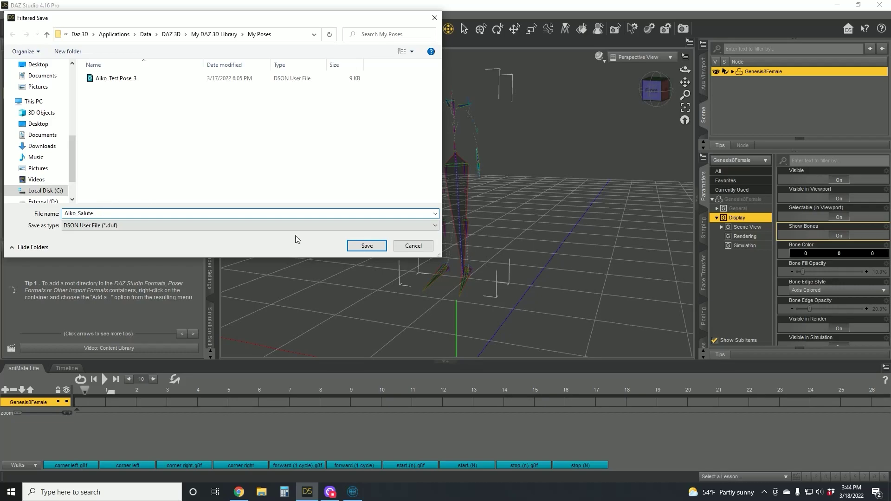
click(366, 247)
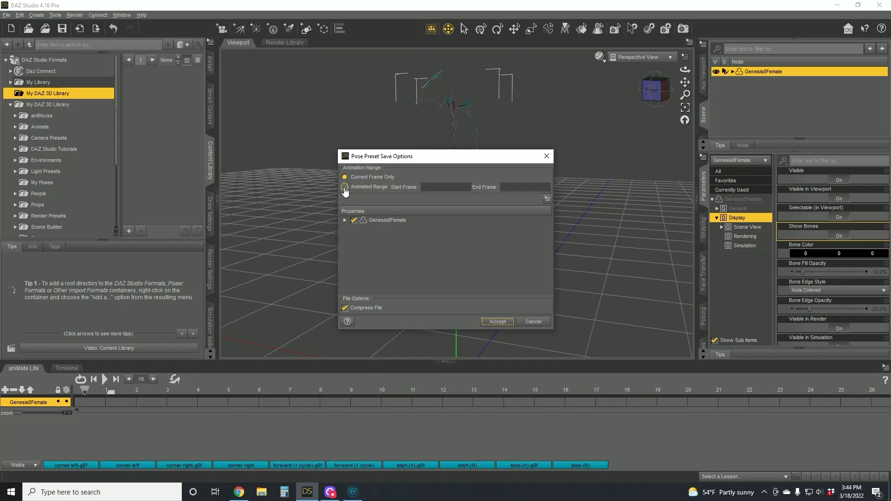
click(345, 188)
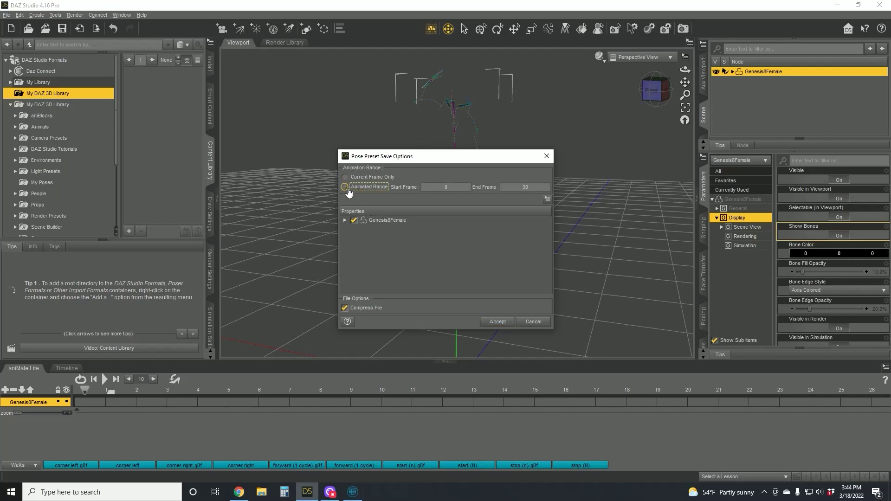
double_click(525, 187)
text(108)
click(498, 322)
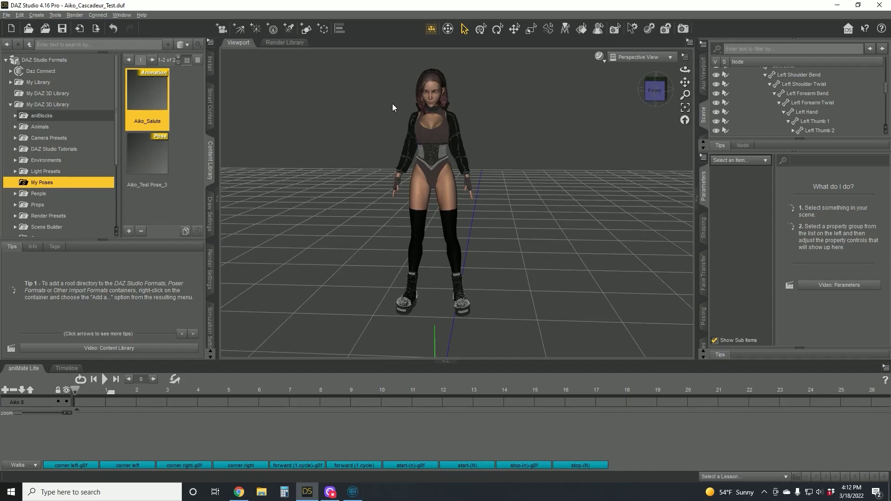
Select the Aiko 8 figure and lower it to the floor with a Y Translate of about -92.83.
scroll(763, 108, up, 6)
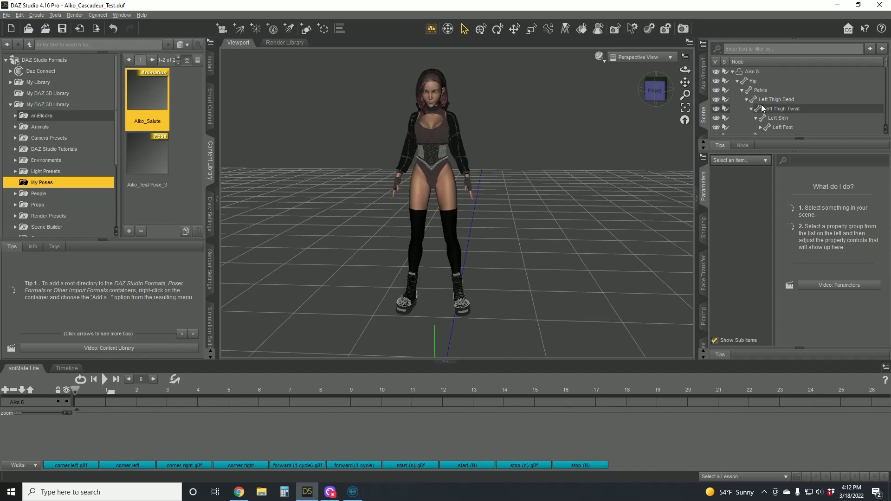
click(733, 71)
click(750, 72)
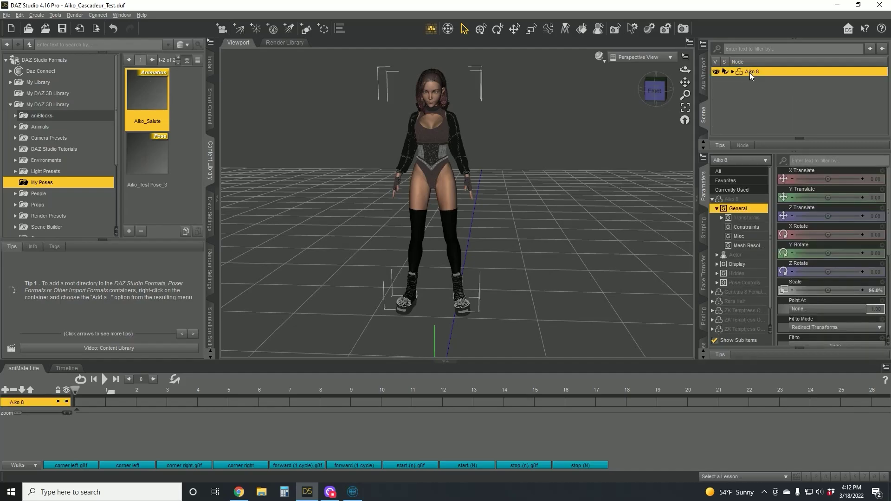
drag(828, 199, 800, 203)
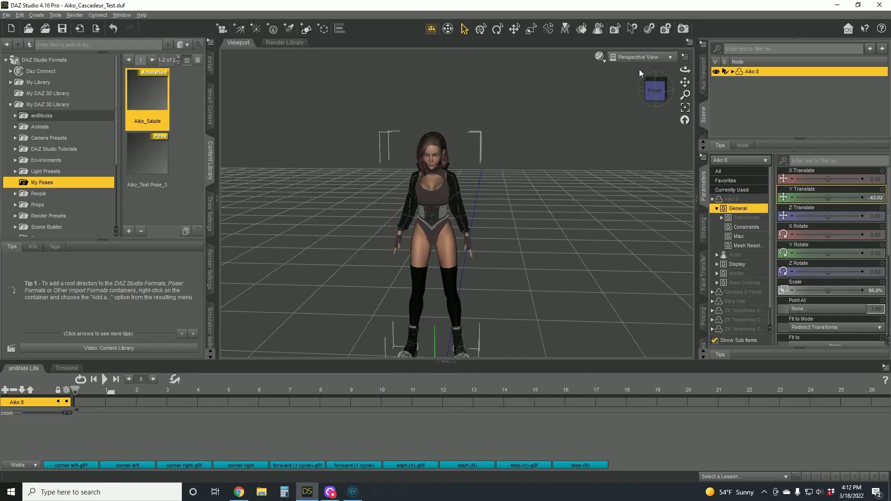
drag(685, 82, 657, 188)
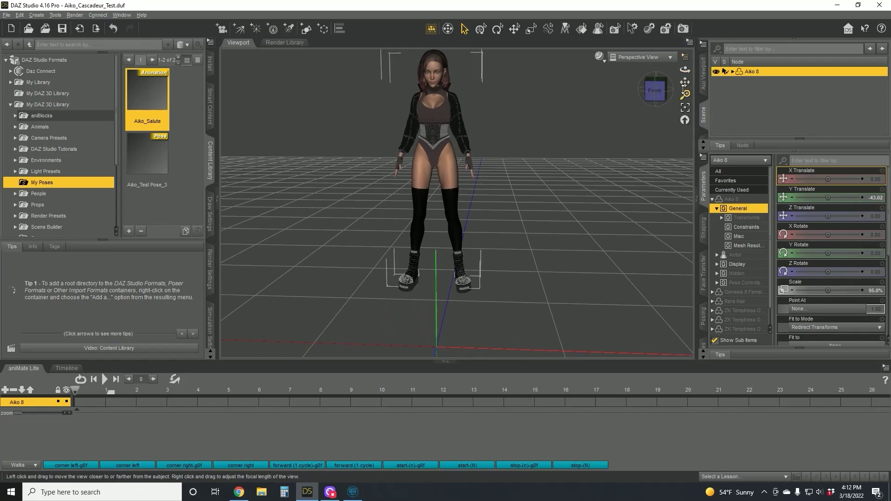
drag(828, 197, 810, 198)
drag(685, 82, 685, 68)
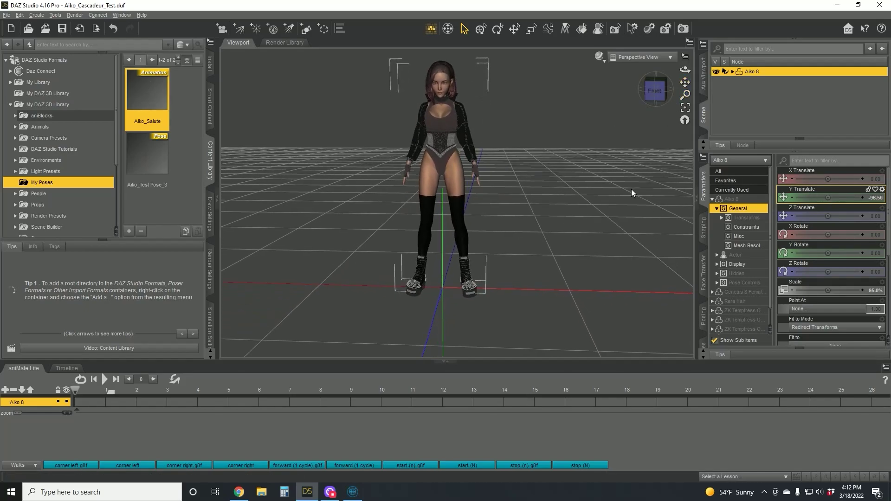
drag(835, 198, 841, 198)
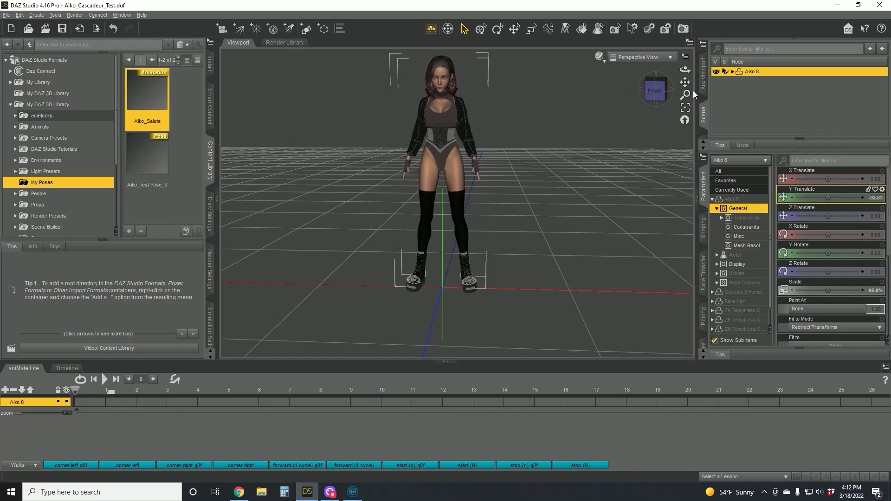
Play the salute animation on the Aiko 8 figure and stop it to check the result.
drag(686, 82, 691, 97)
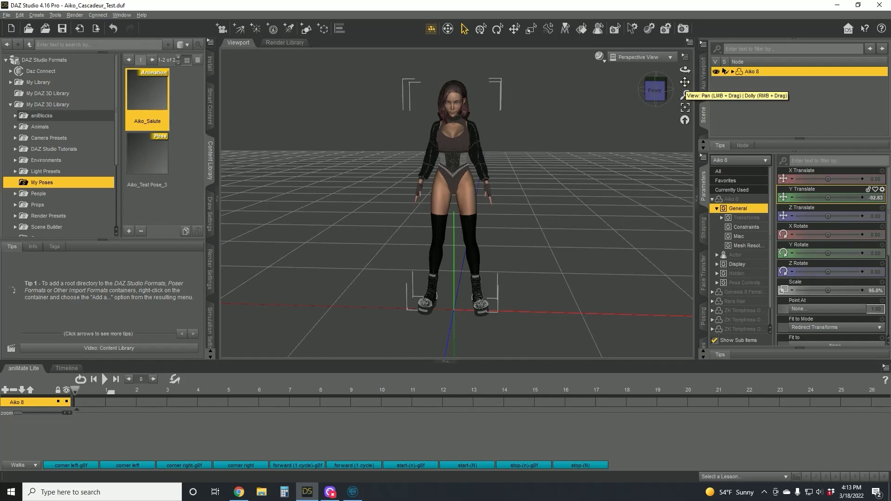
click(105, 380)
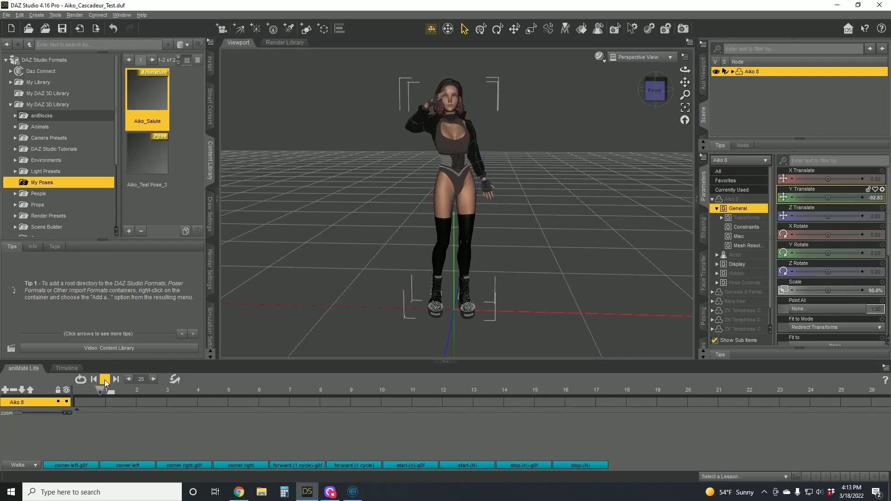
click(104, 380)
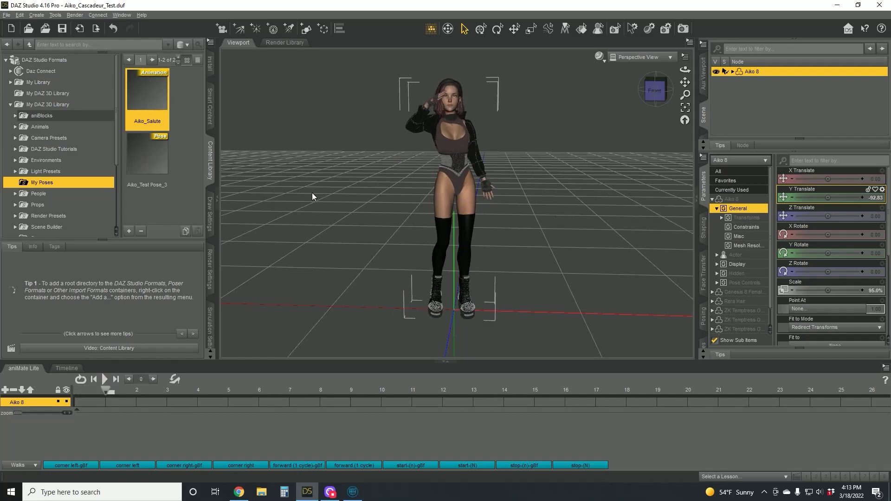